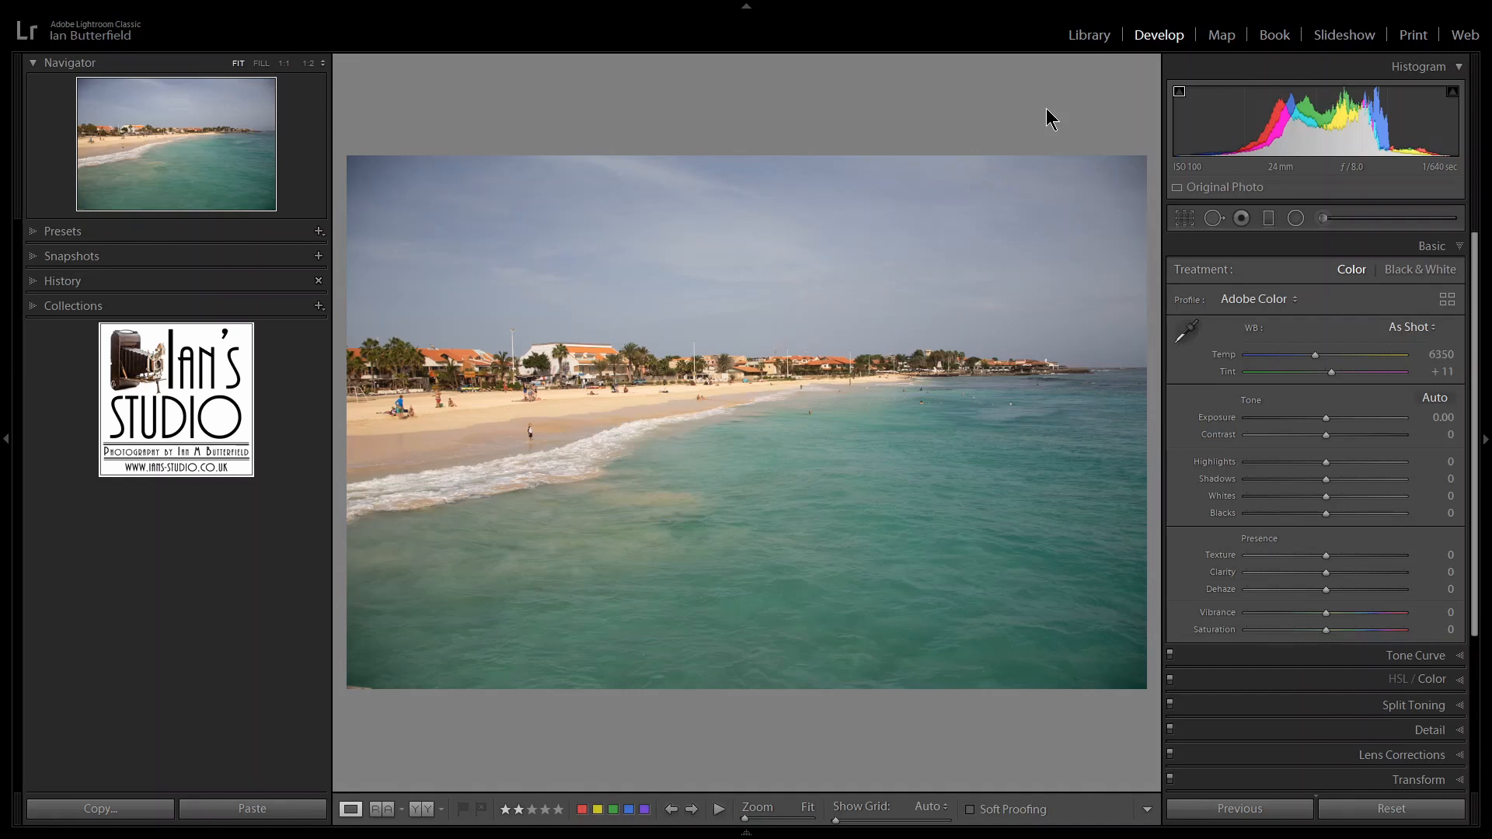
Inspect the beach photo at 1:1 in the Library module, looking over the palm trees and buildings along the shore.
key("e")
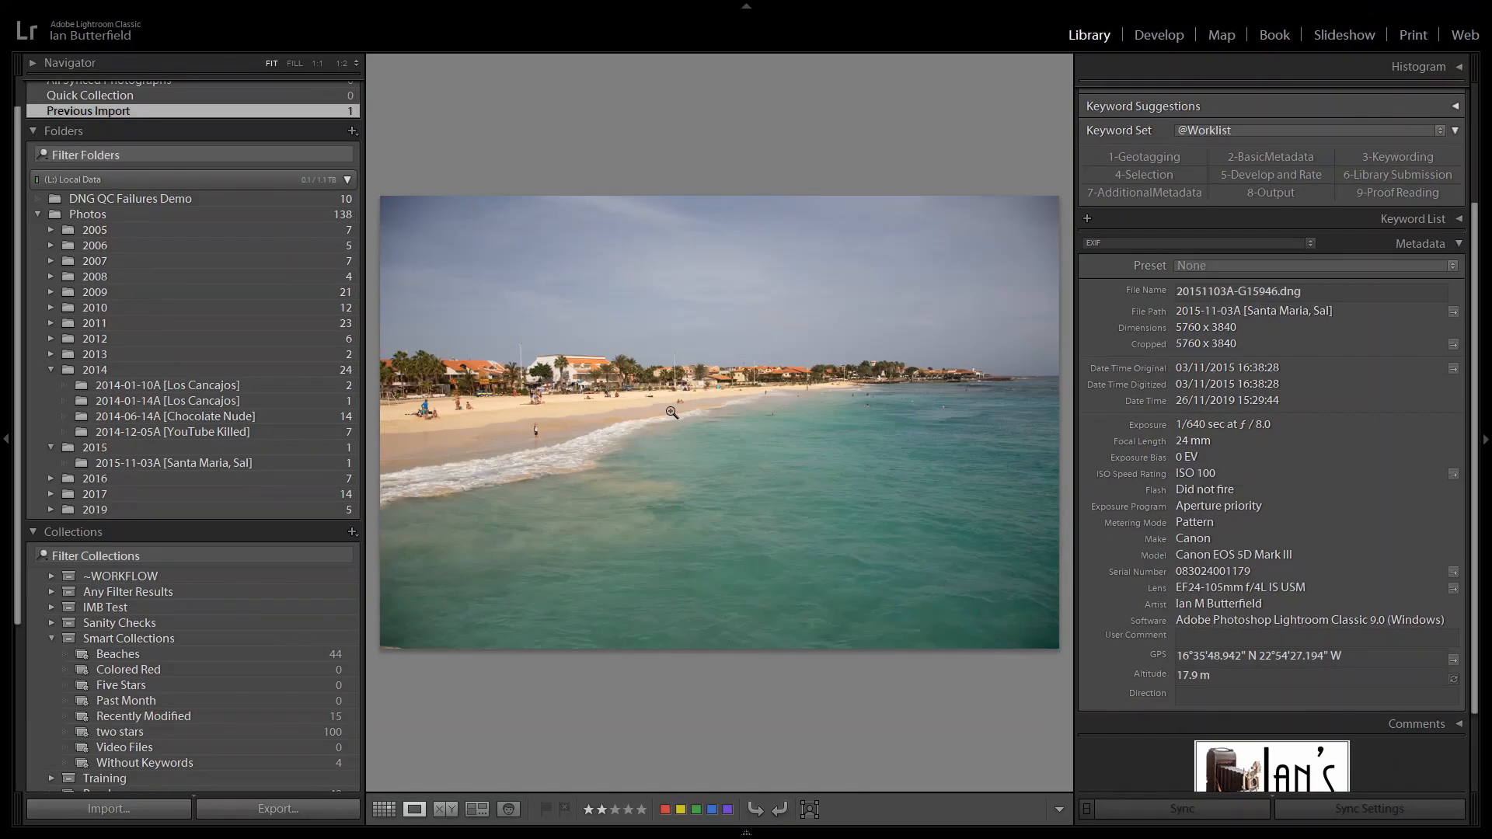
left_click(685, 390)
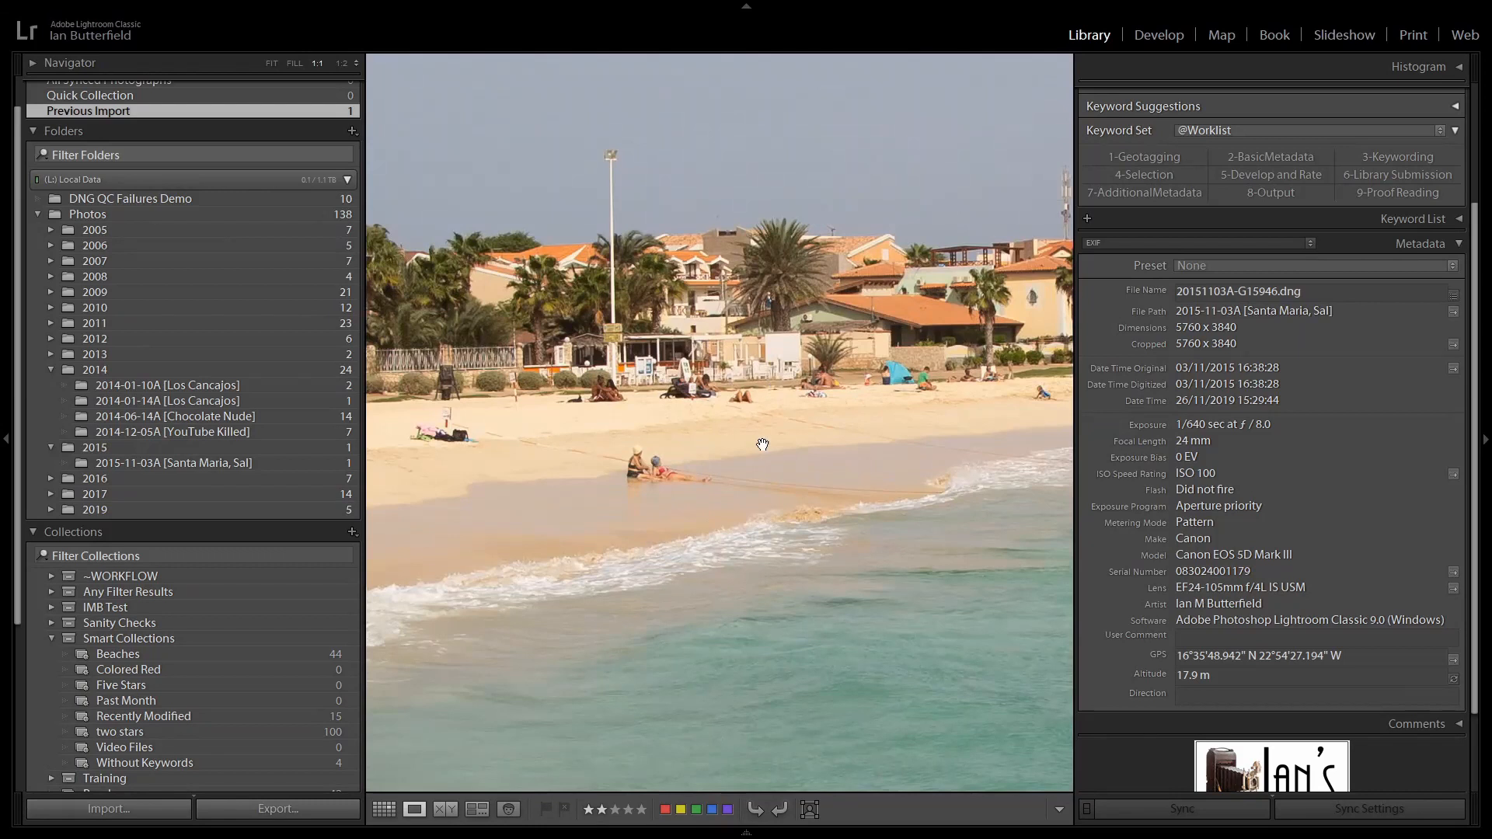
left_click_drag(753, 349, 594, 471)
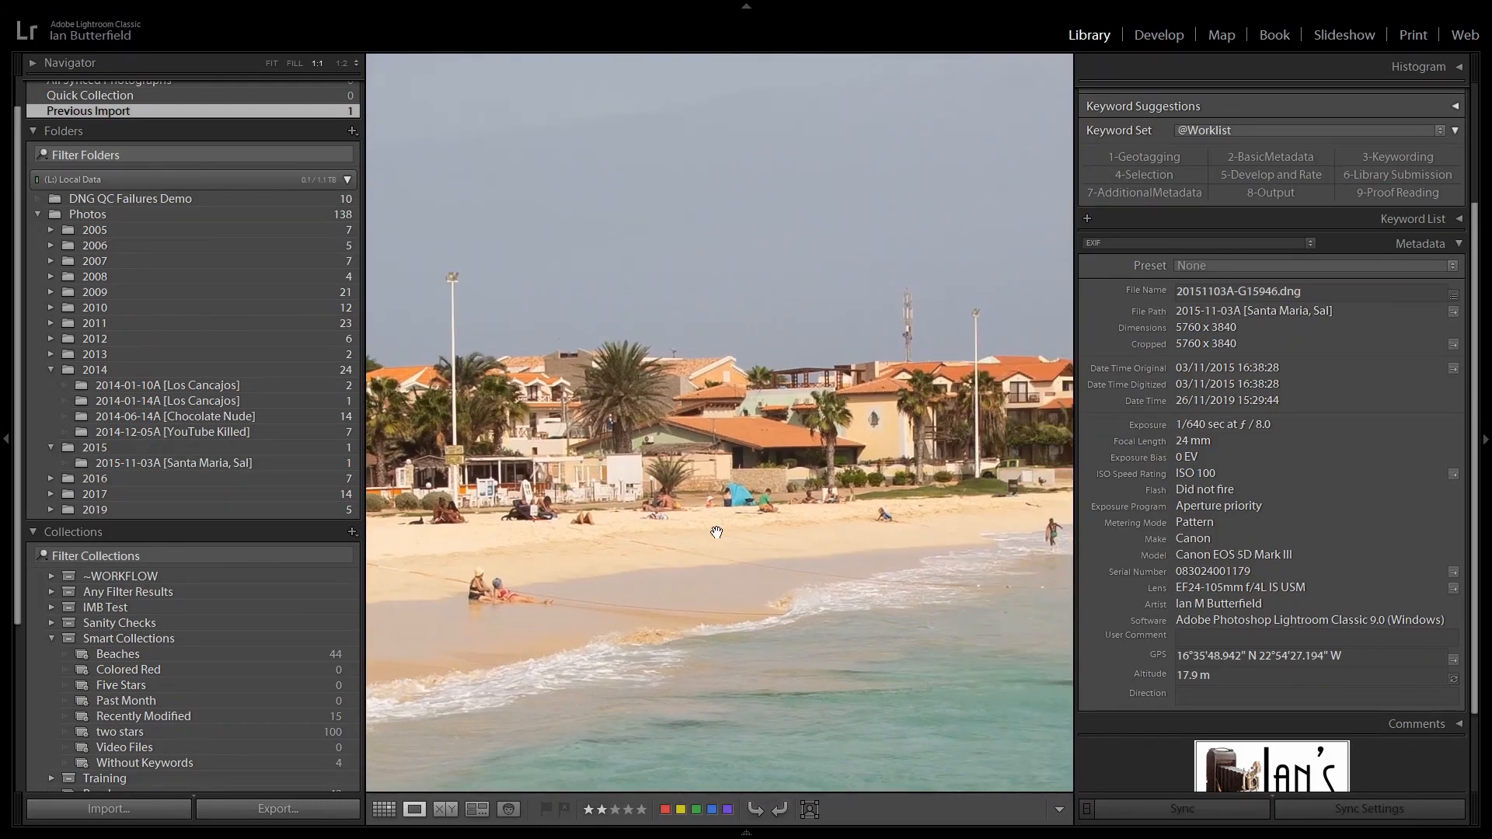
left_click_drag(691, 466, 697, 436)
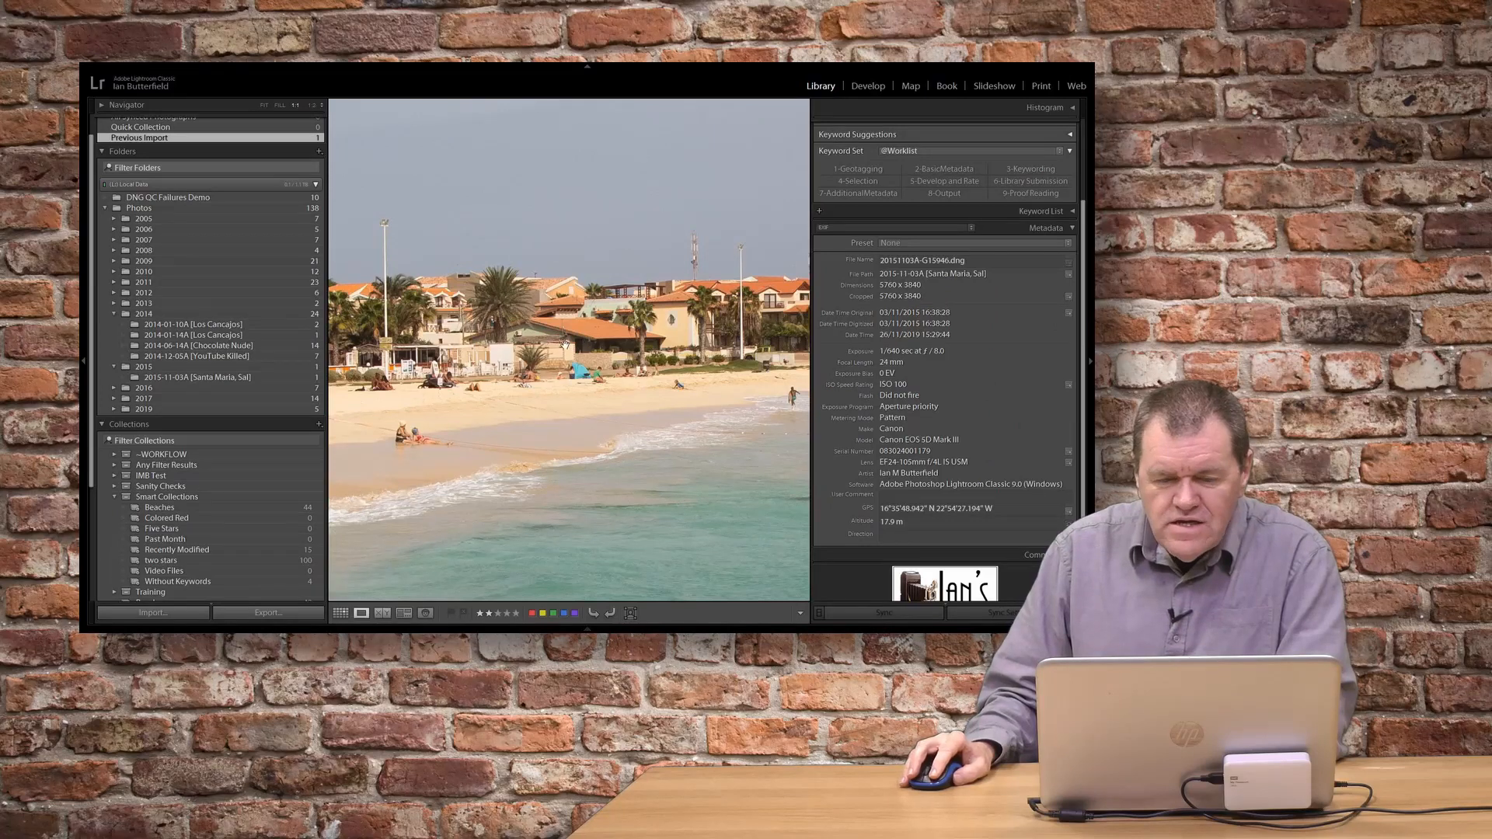
left_click(746, 586)
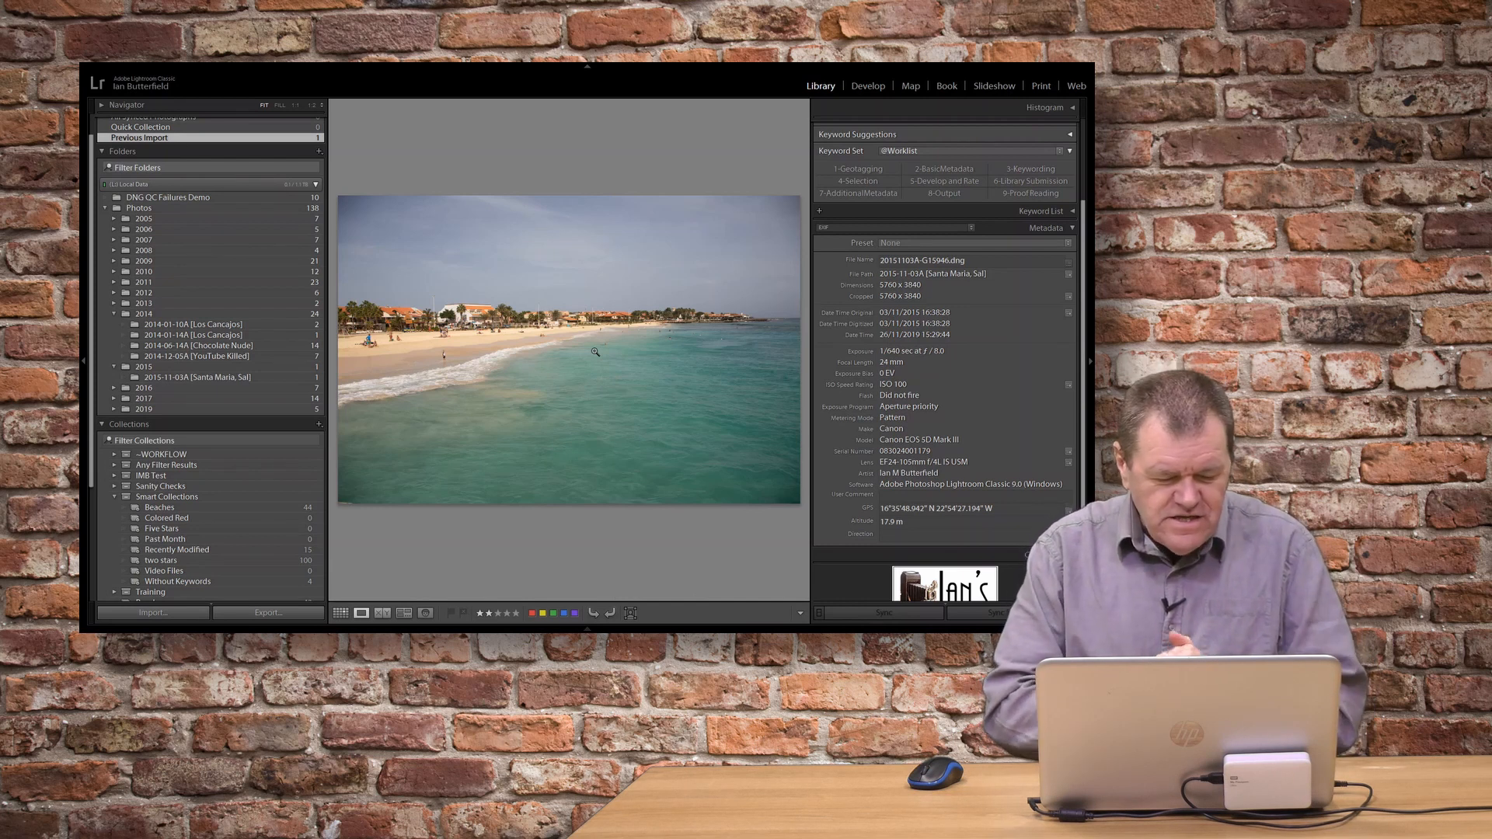
Open the photo in the Develop module with a larger image area and enable the lens profile corrections.
key("d")
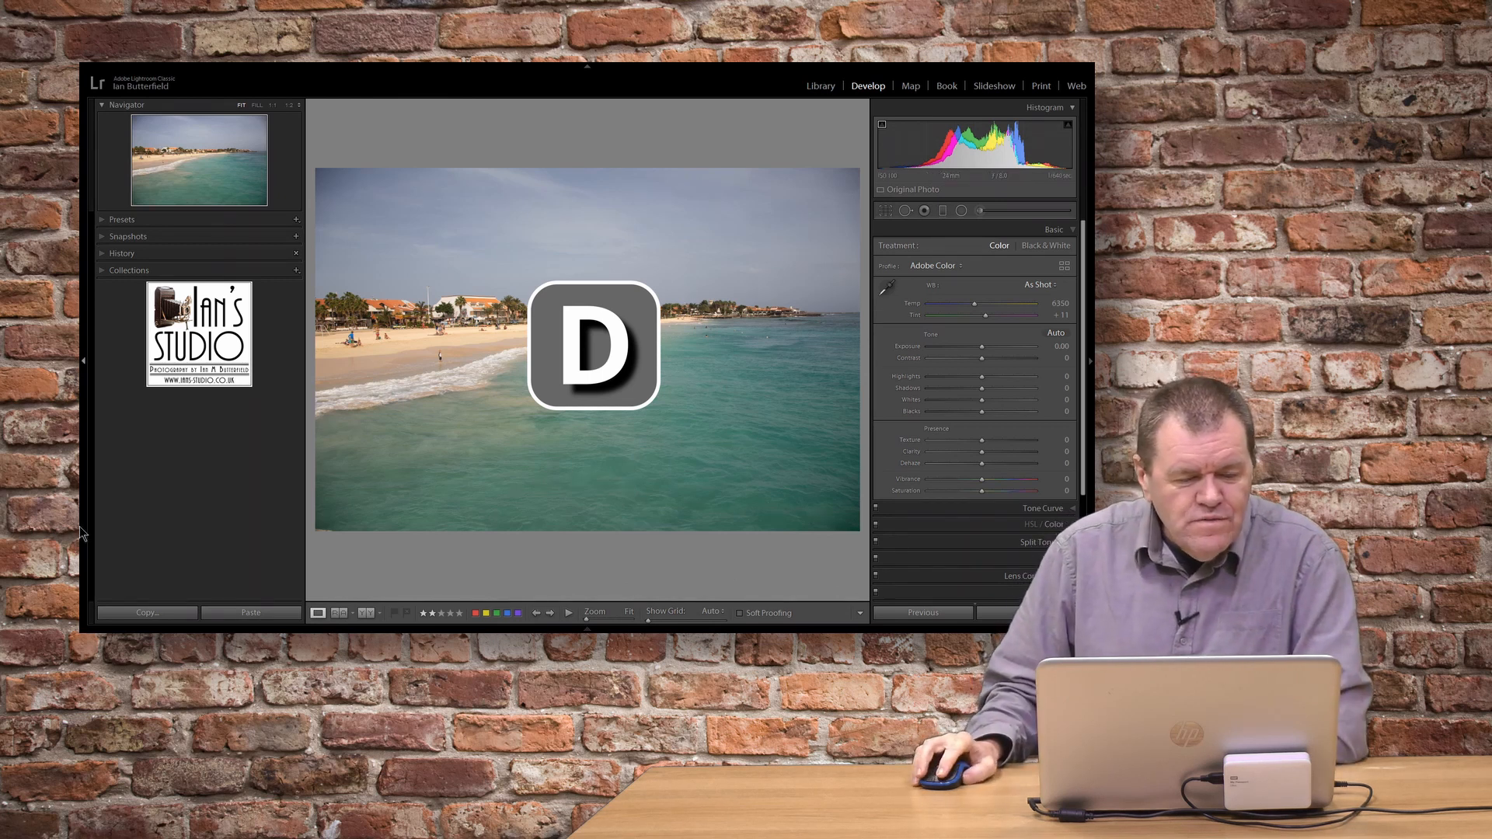
left_click(82, 361)
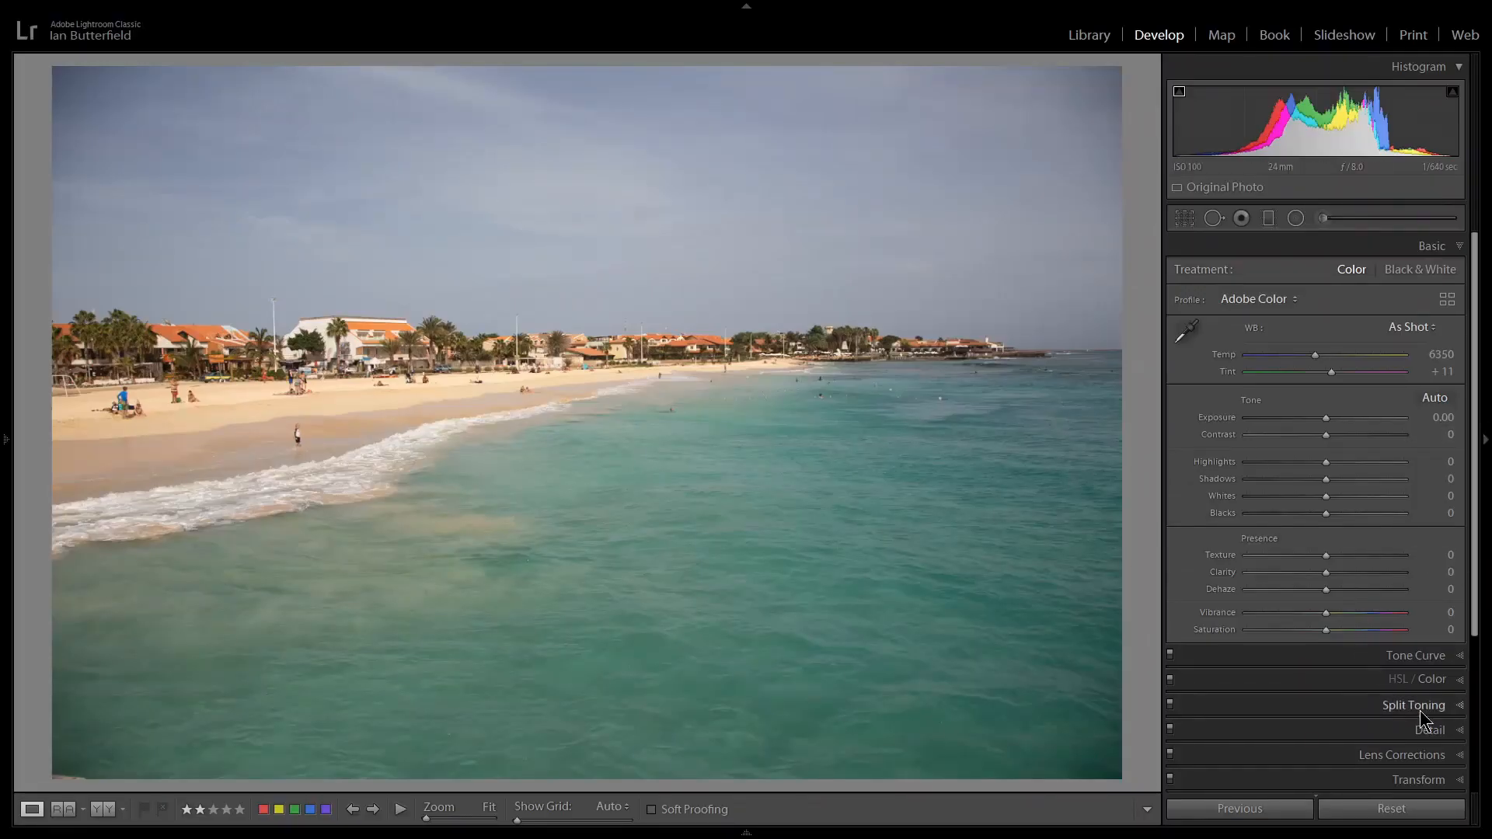
left_click(1411, 755)
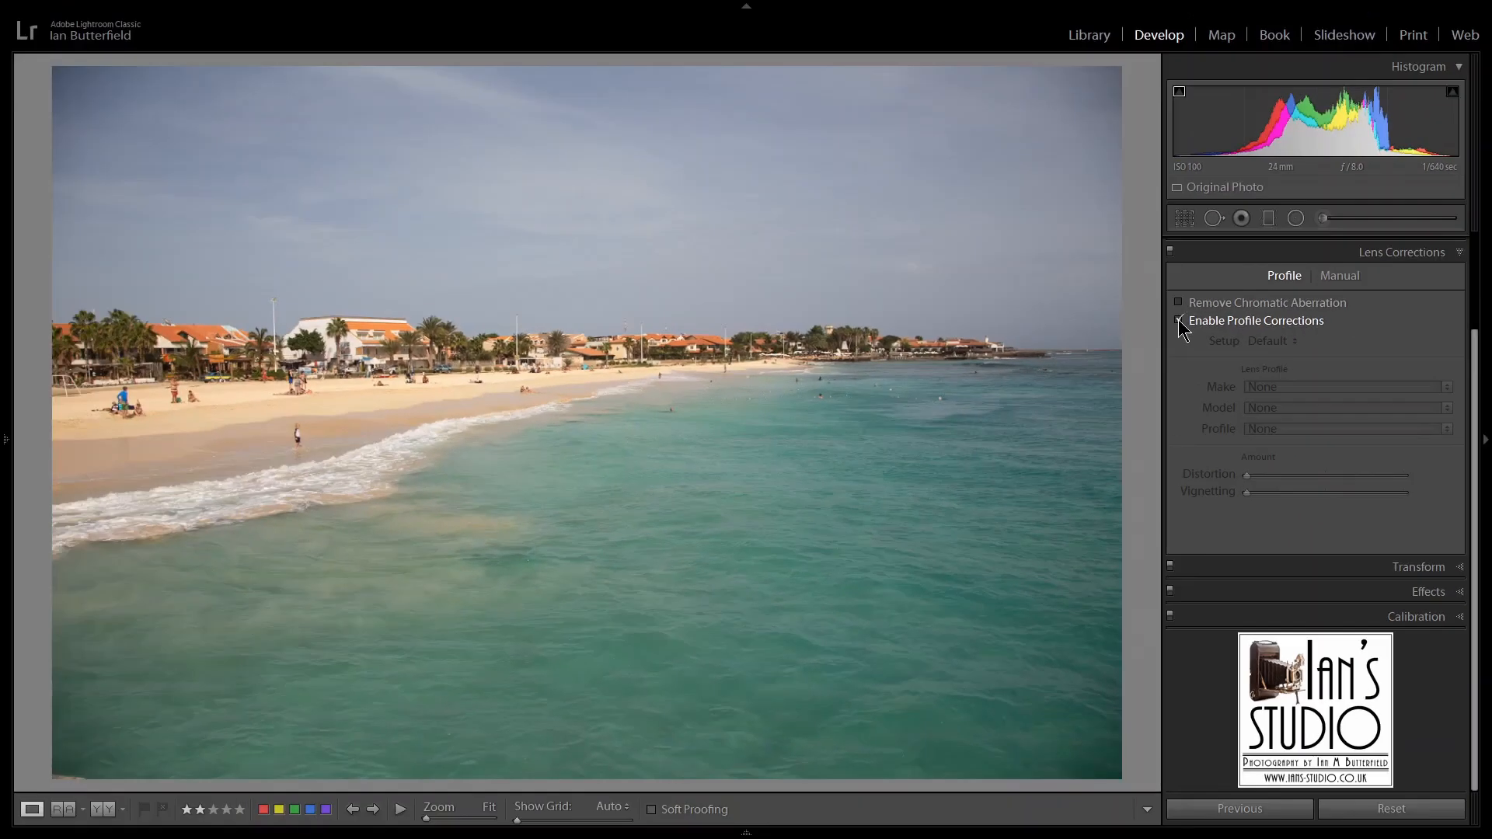
left_click(1179, 320)
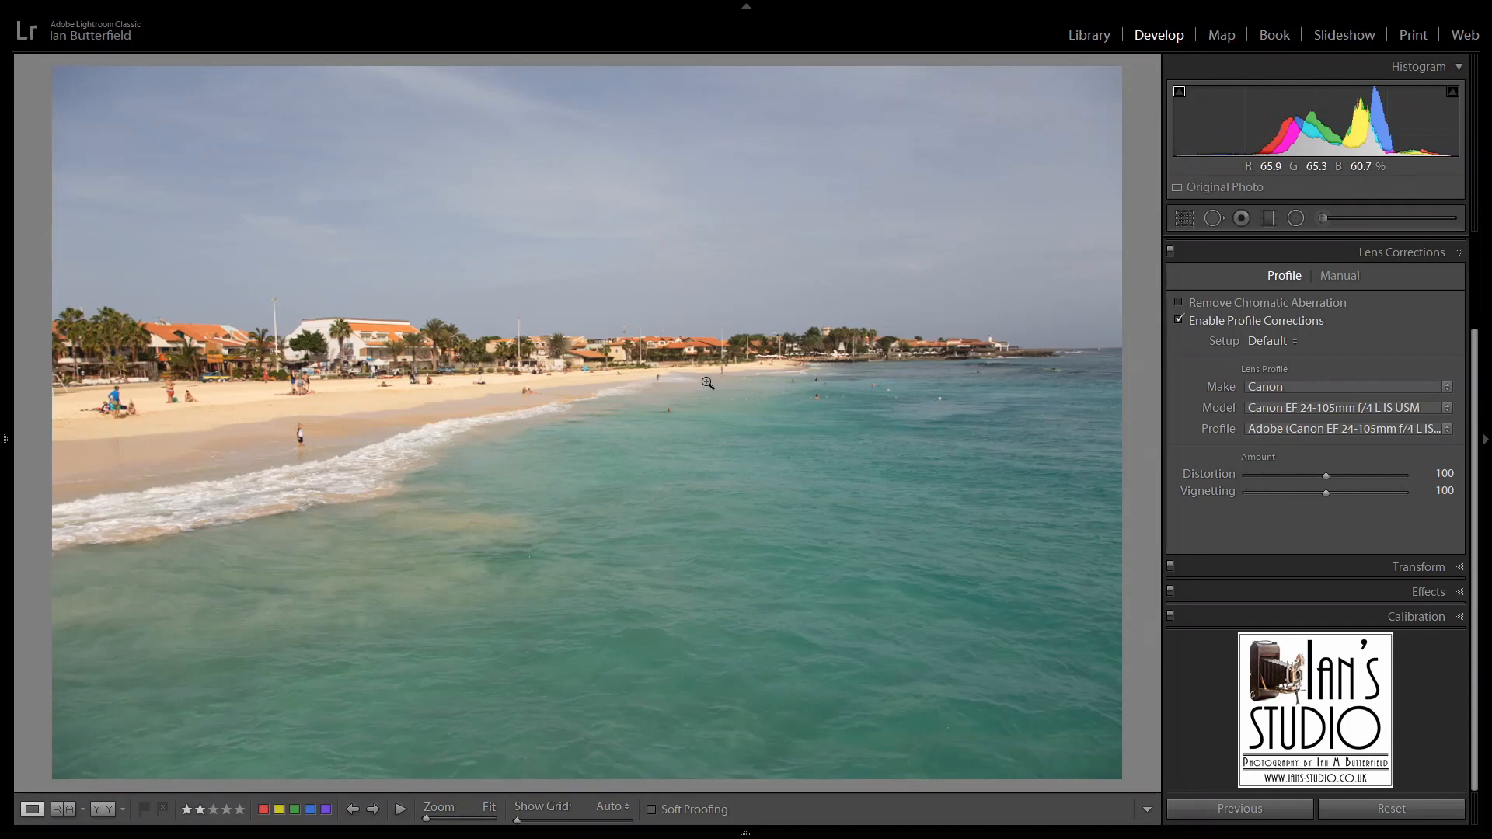
Remove chromatic aberration while checking the distant headland at 1:1, and return to the Basic adjustments.
left_click(997, 359)
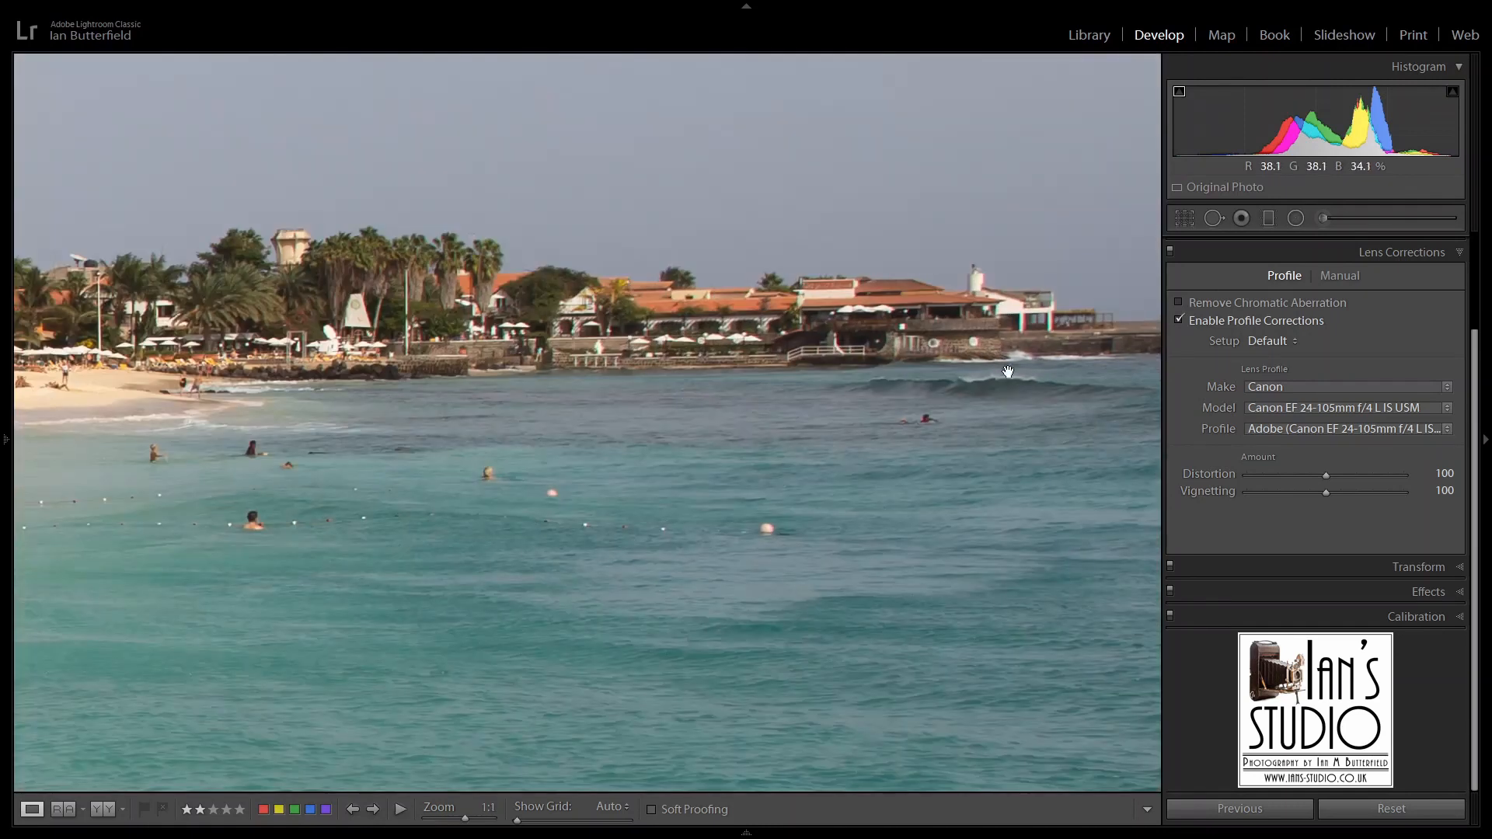
left_click_drag(1022, 340, 895, 340)
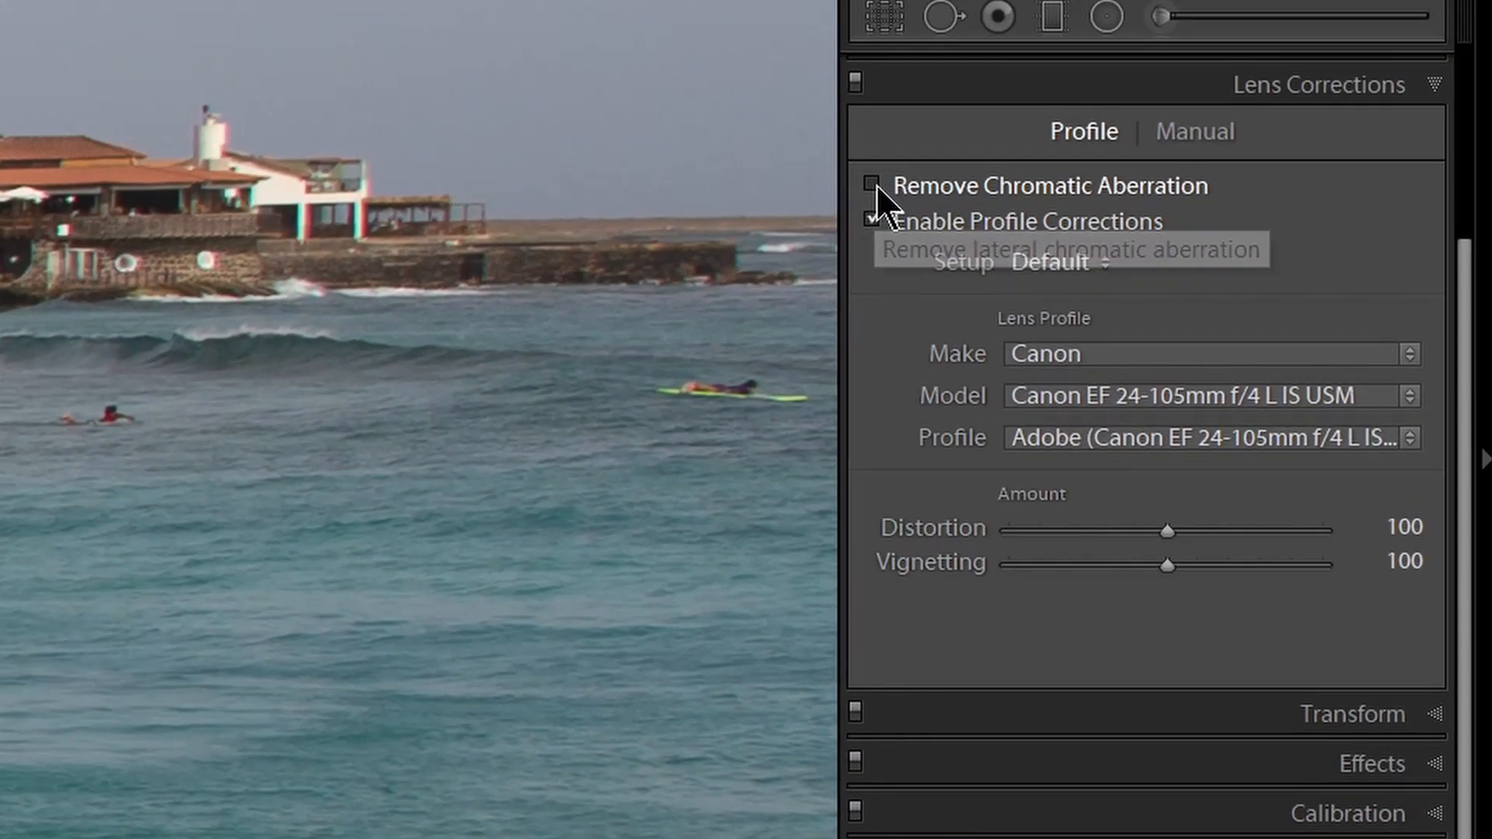
left_click(872, 185)
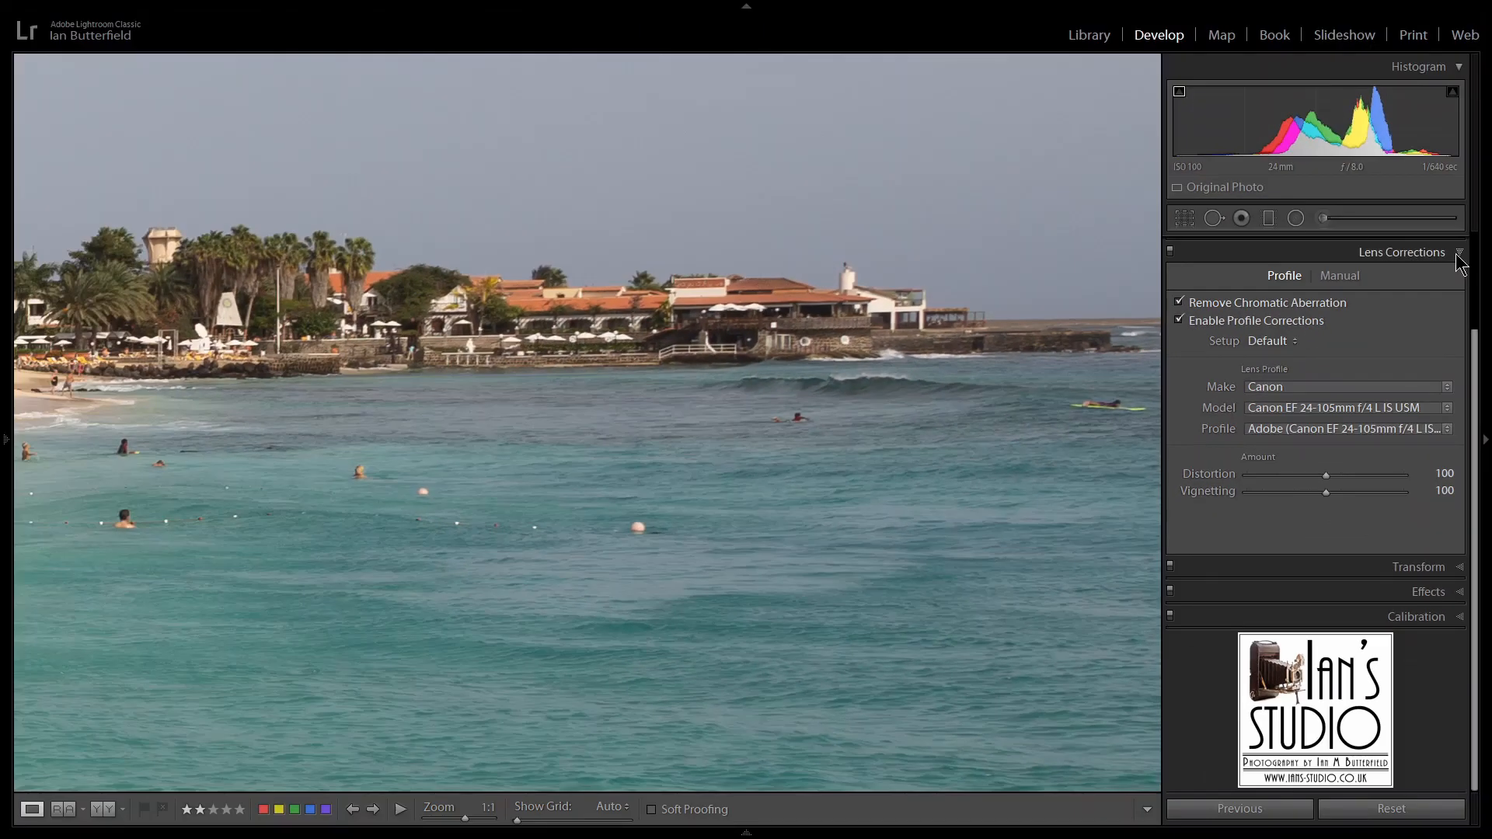
left_click(1458, 255)
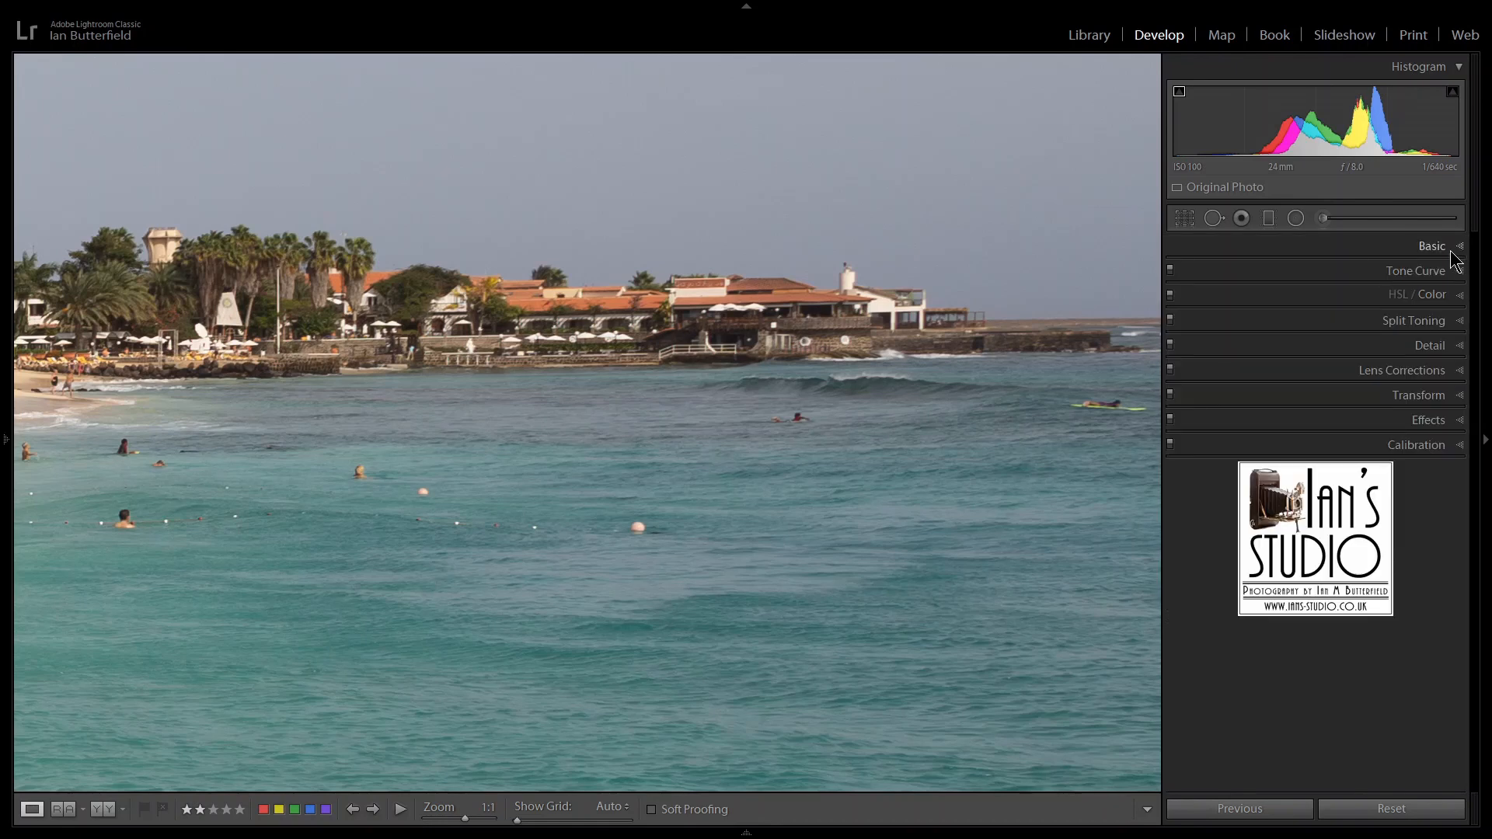
left_click(1430, 247)
left_click(517, 337)
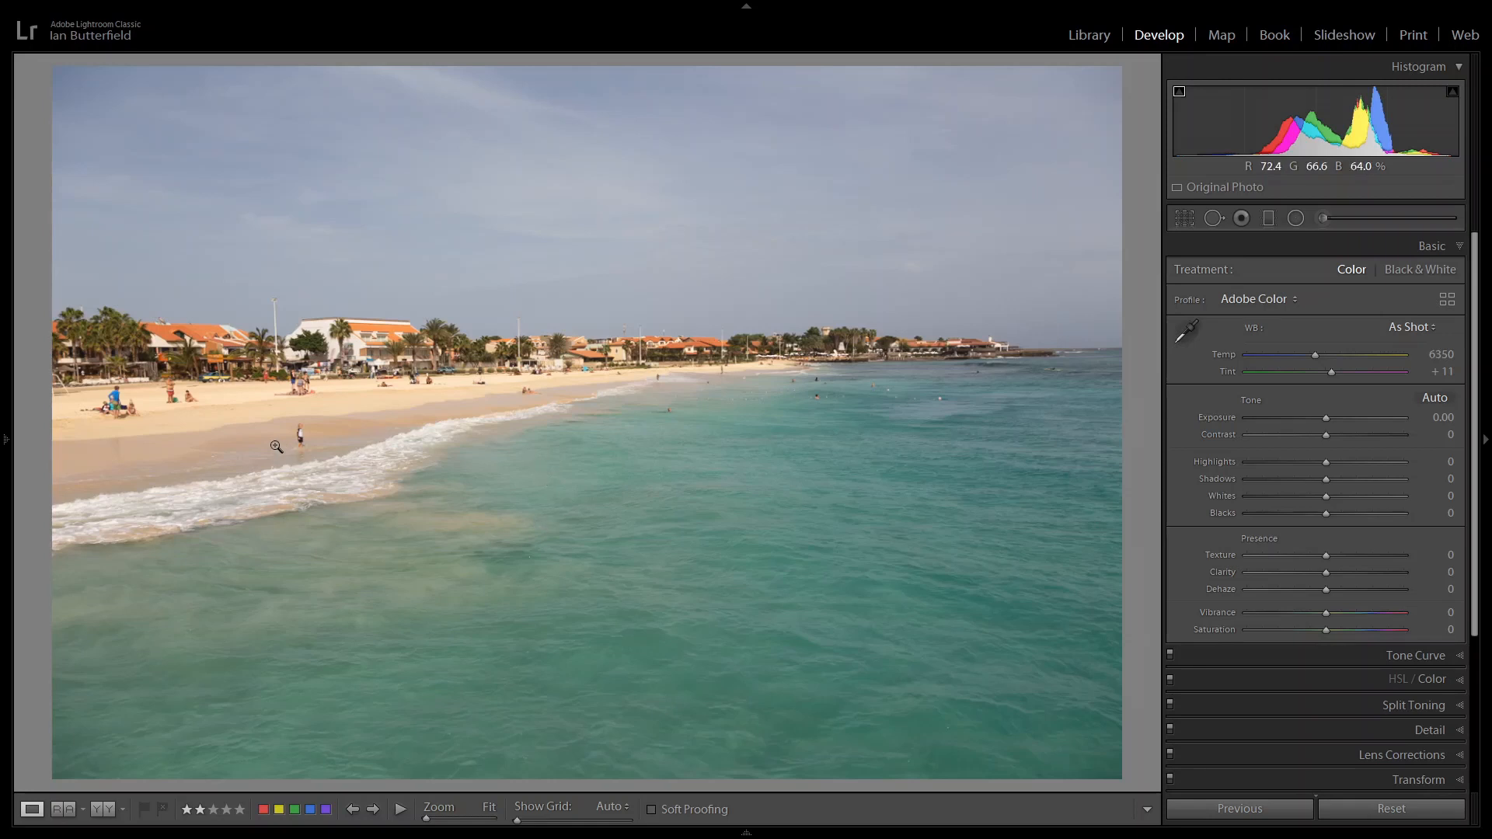
Examine the sand, the people and the breaking waves on the beach at 1:1.
left_click(137, 416)
left_click(192, 396)
left_click(155, 427)
left_click_drag(230, 424, 463, 470)
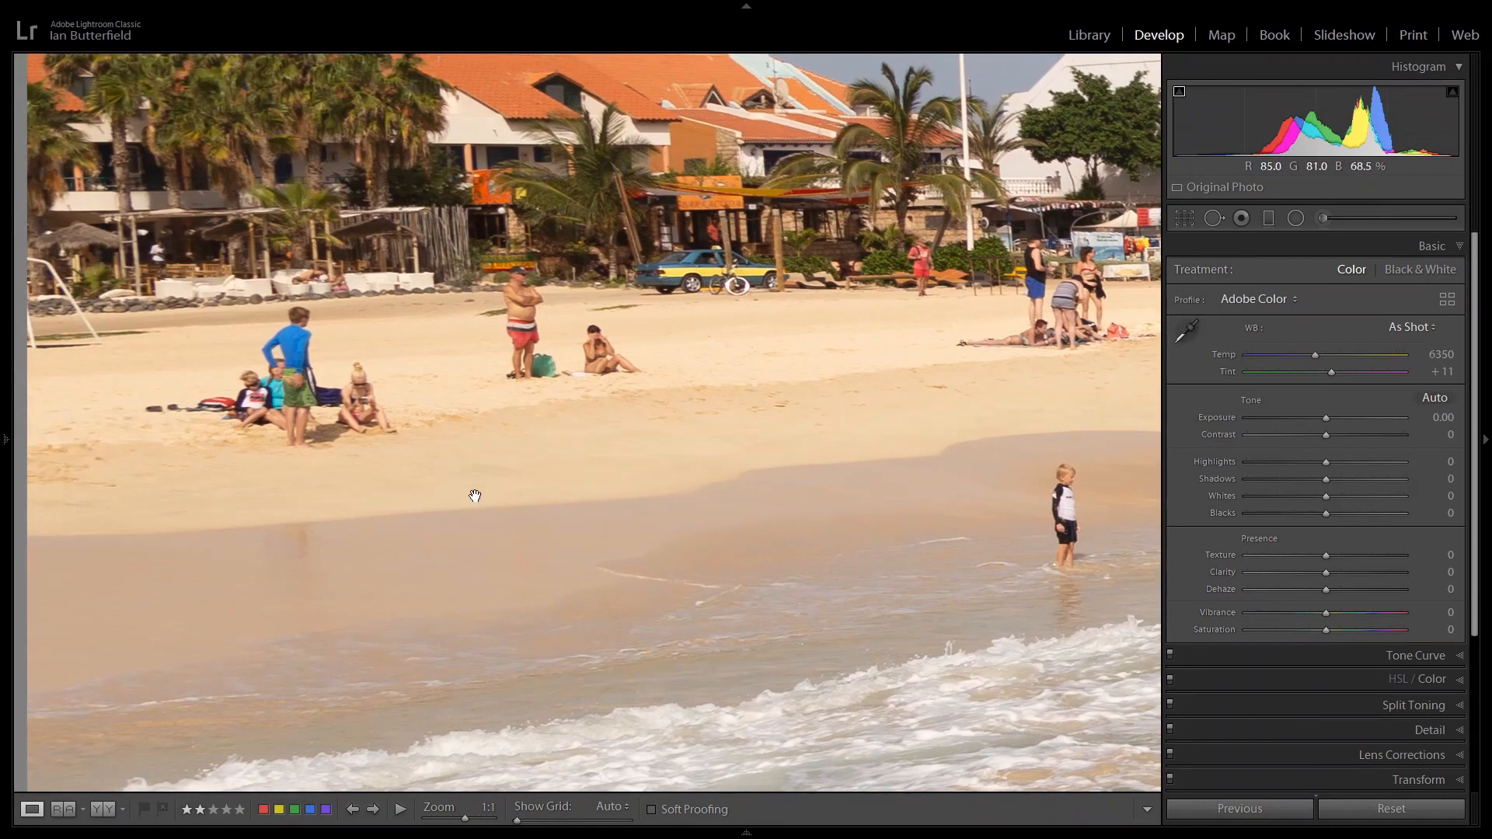
left_click_drag(313, 493, 77, 429)
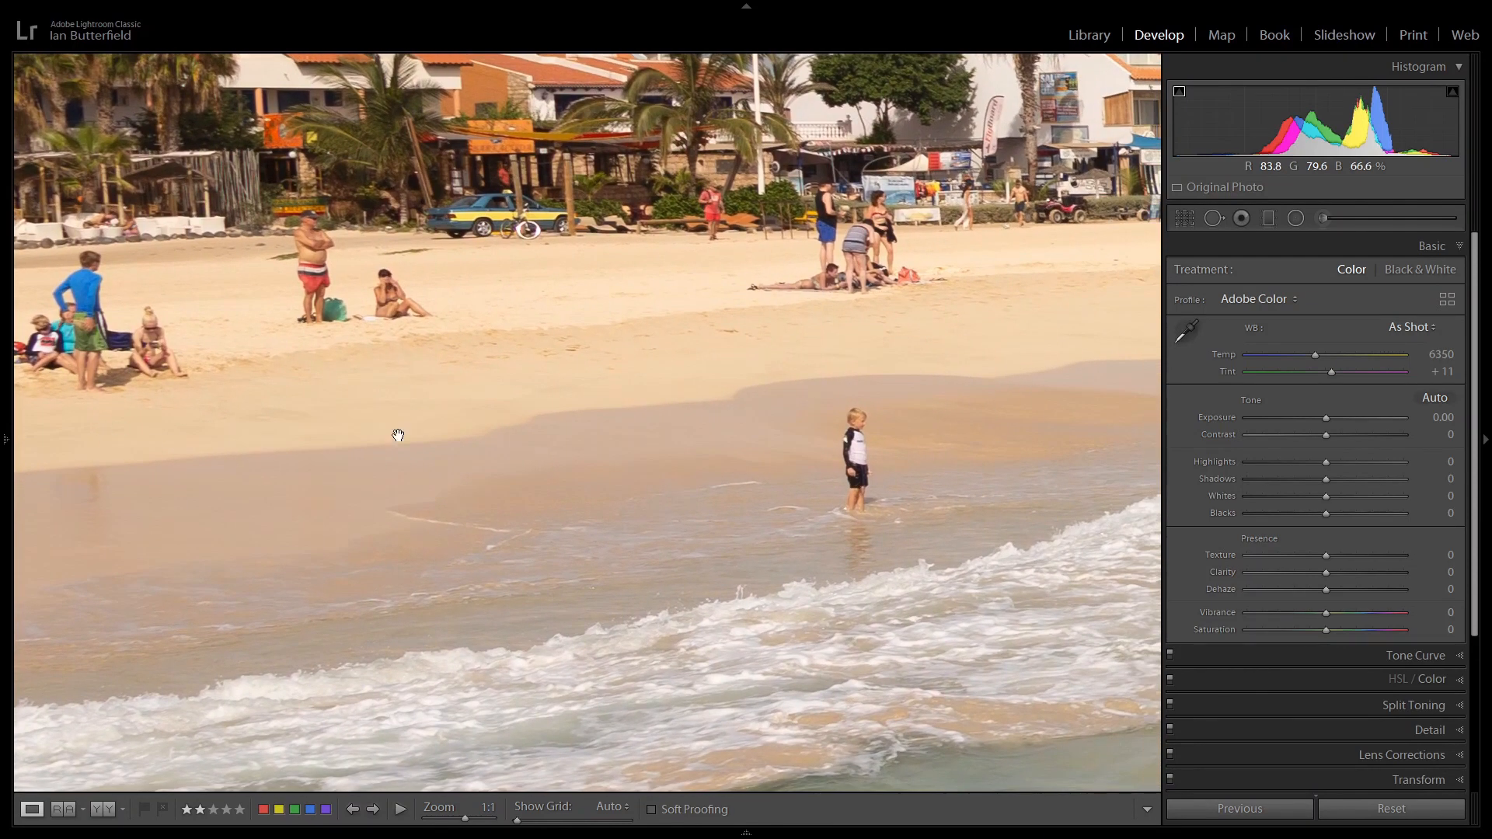
left_click(602, 394)
Compare the Daylight and Cloudy white balance presets and apply Cloudy to the photo.
left_click(1042, 285)
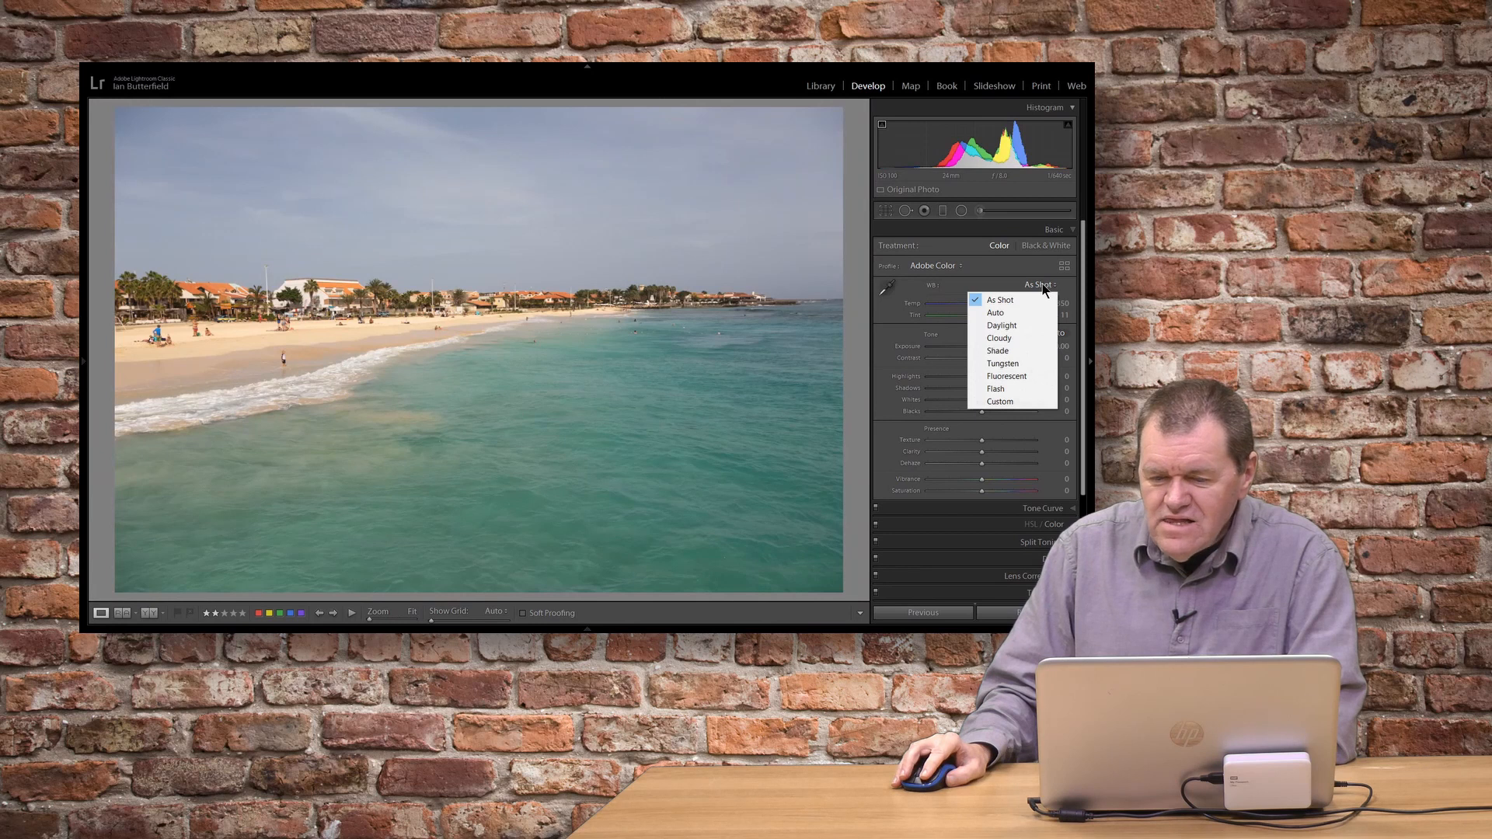
left_click(1023, 327)
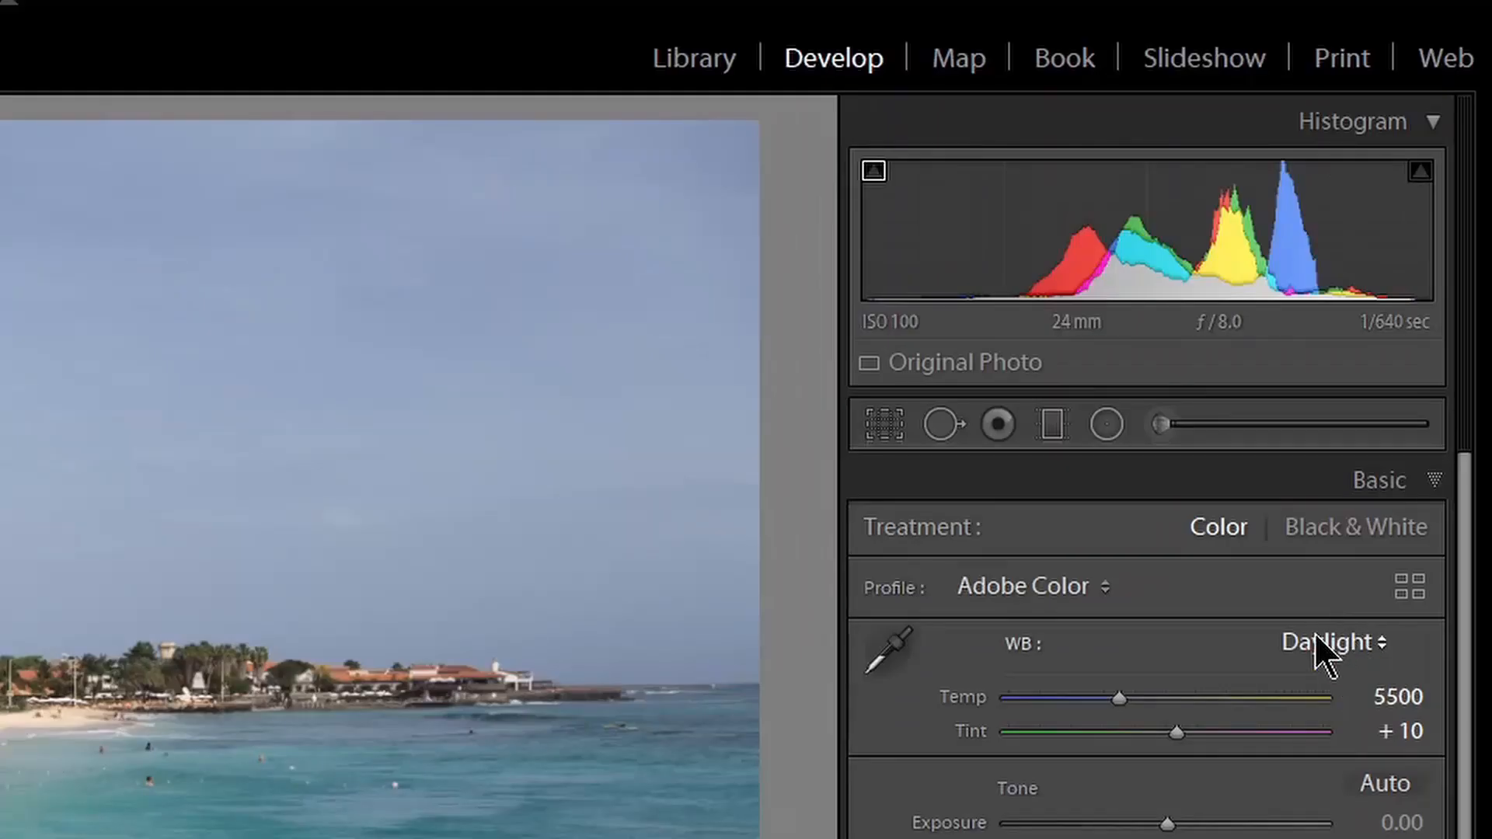
left_click(1324, 645)
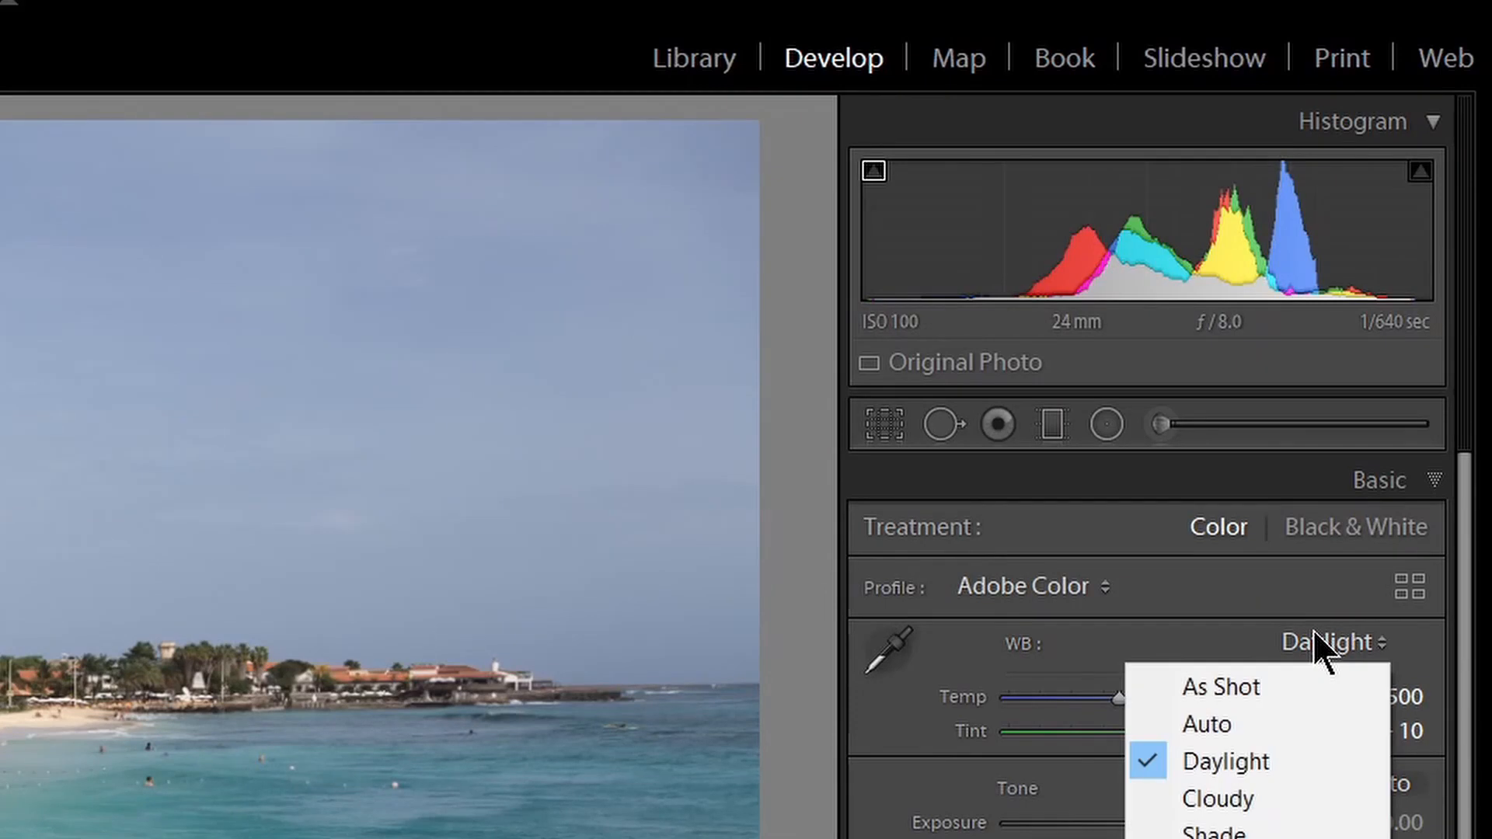
left_click(1261, 805)
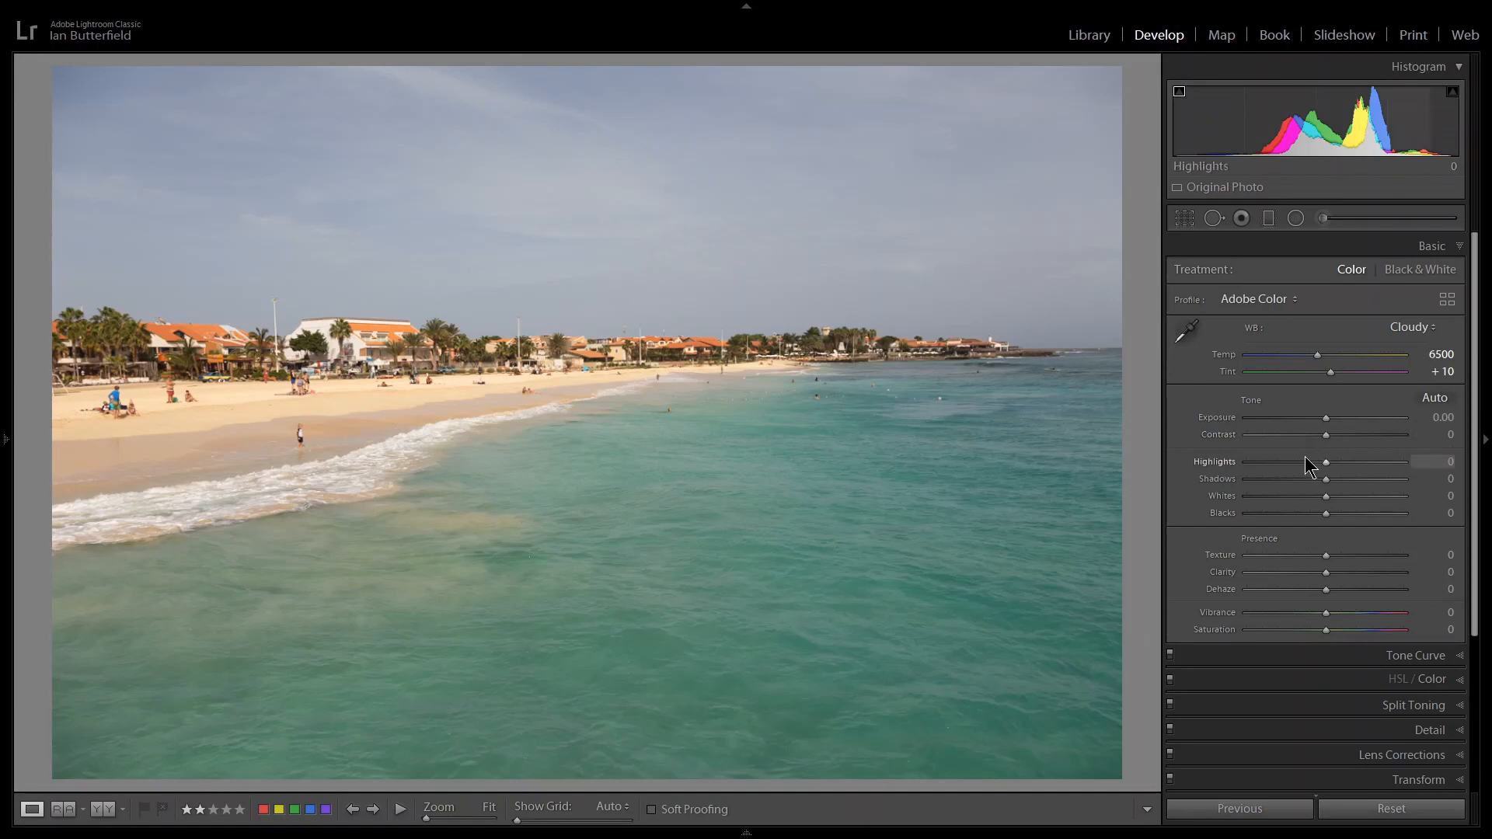
Raise the photo's Exposure to +0.76 and lower Highlights to −100.
left_click_drag(1327, 418, 1340, 425)
left_click_drag(991, 352, 991, 352)
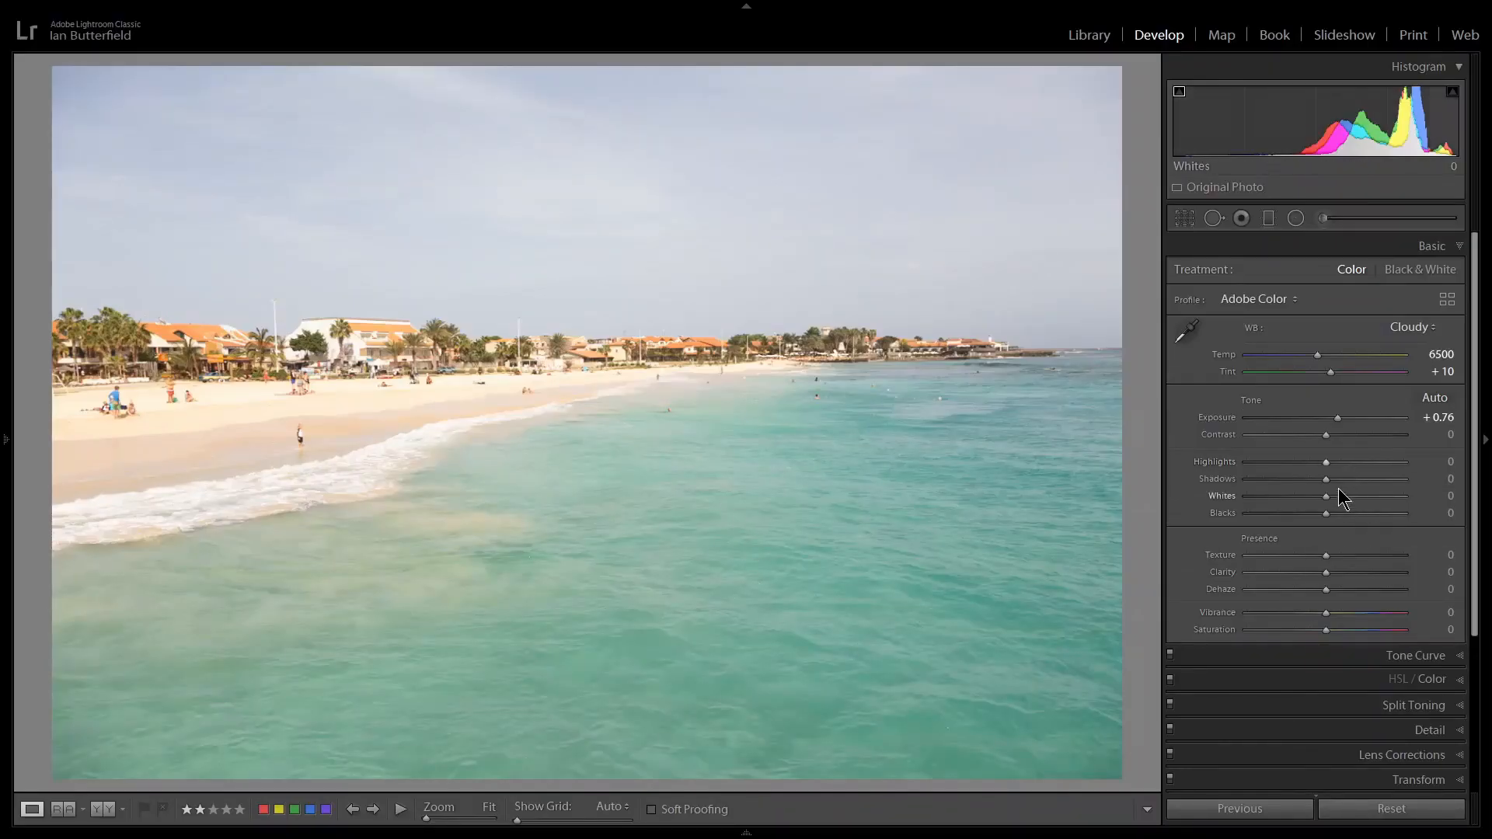
left_click_drag(1327, 462, 1243, 454)
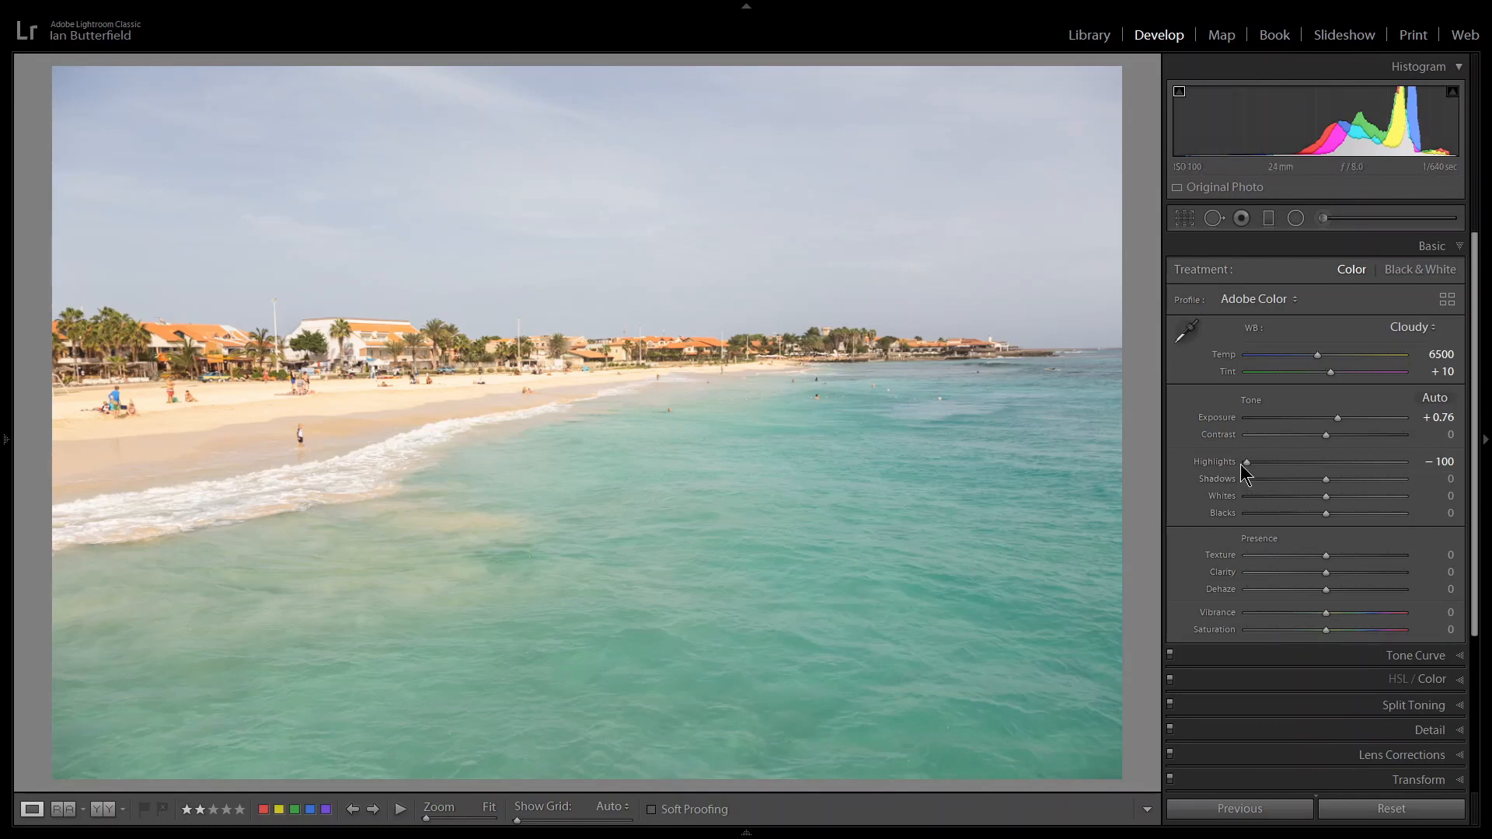
left_click_drag(1247, 462, 1191, 473)
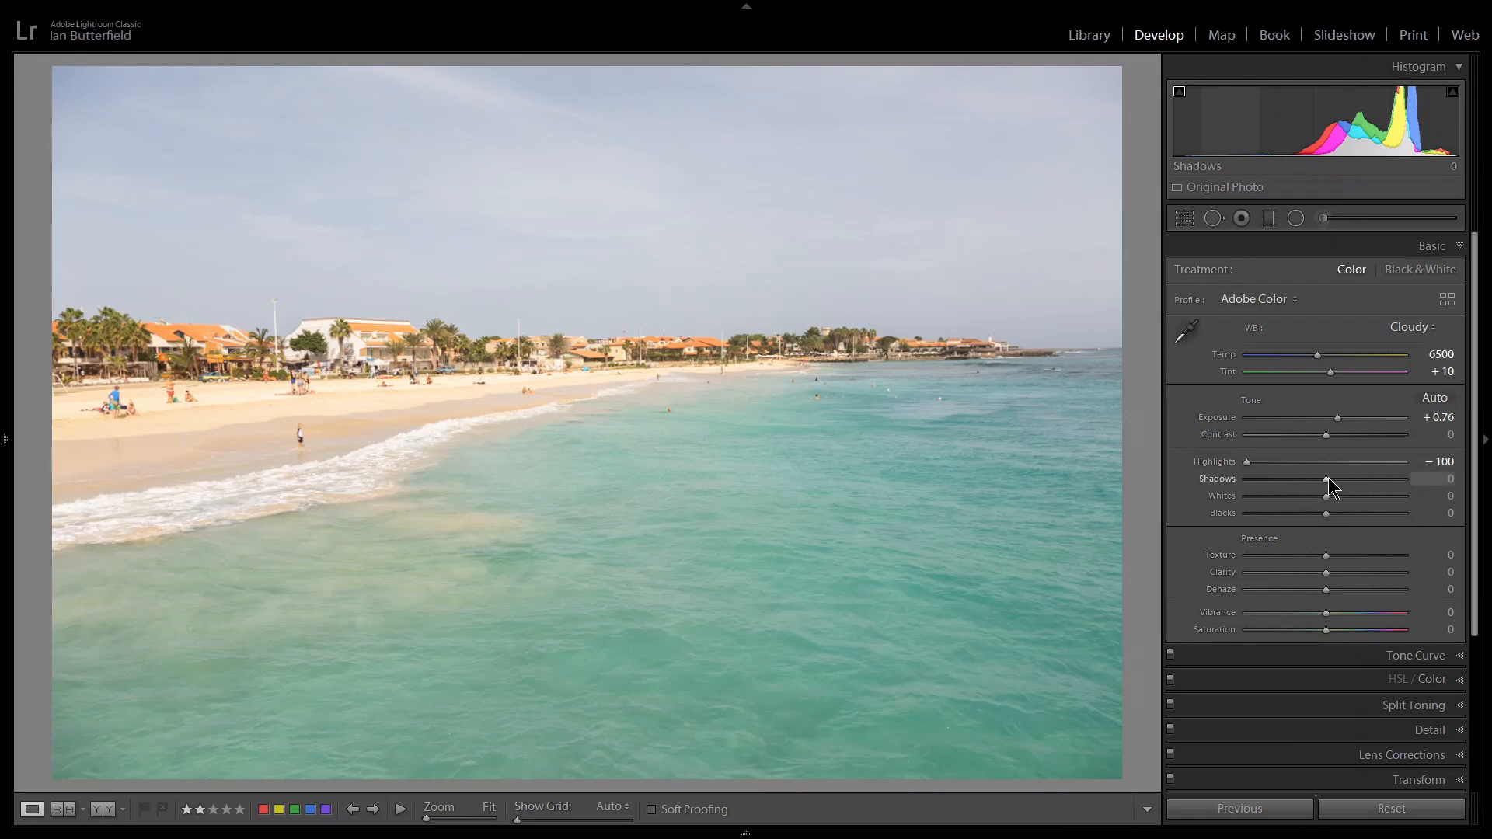
Raise Shadows to +48 and check the palm trees and beachfront buildings at 1:1.
left_click_drag(1331, 482, 1334, 482)
left_click_drag(1340, 483, 1357, 488)
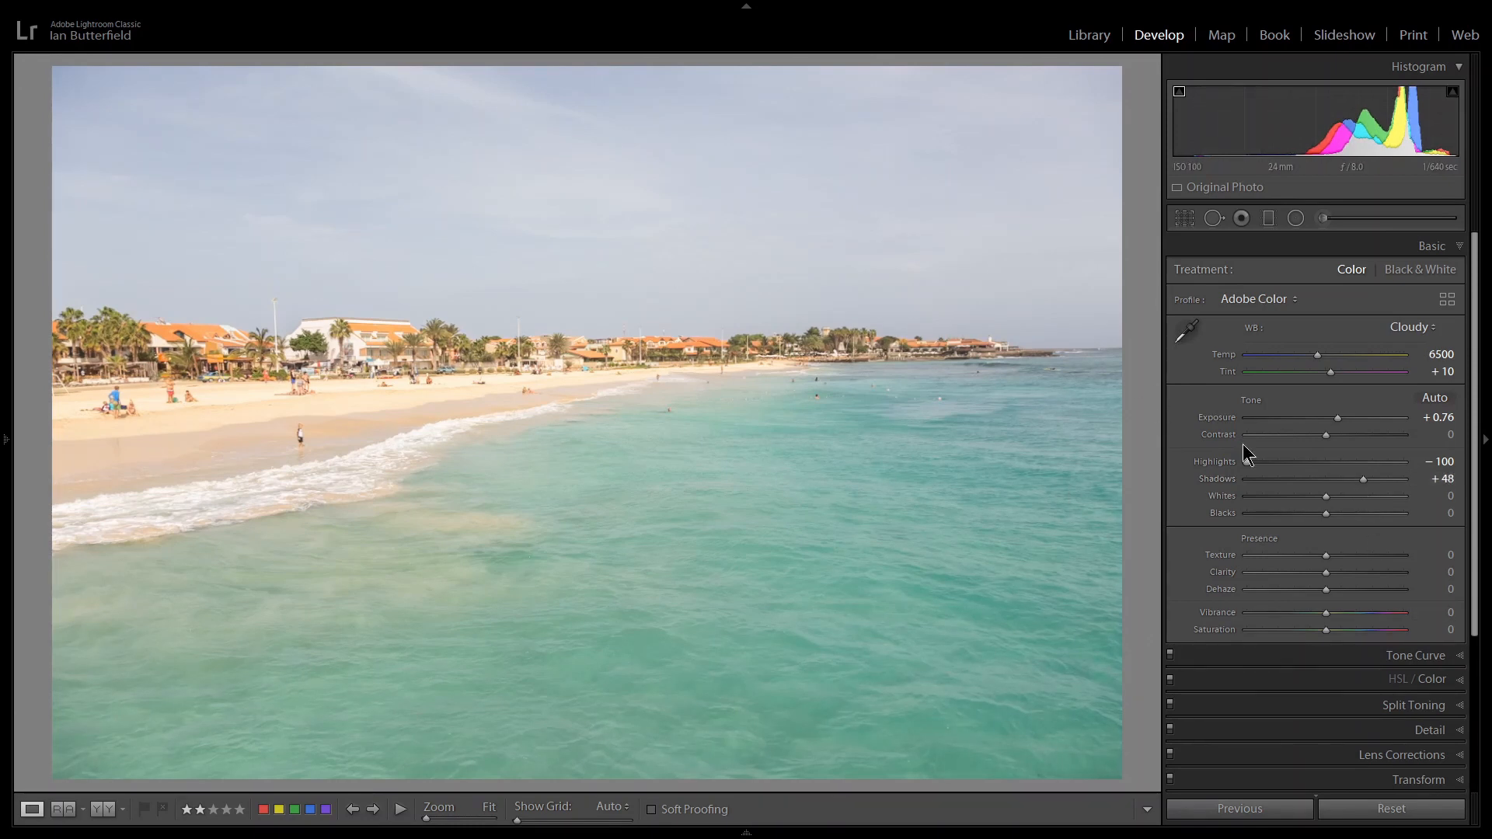
left_click(453, 358)
left_click(443, 359)
left_click(437, 358)
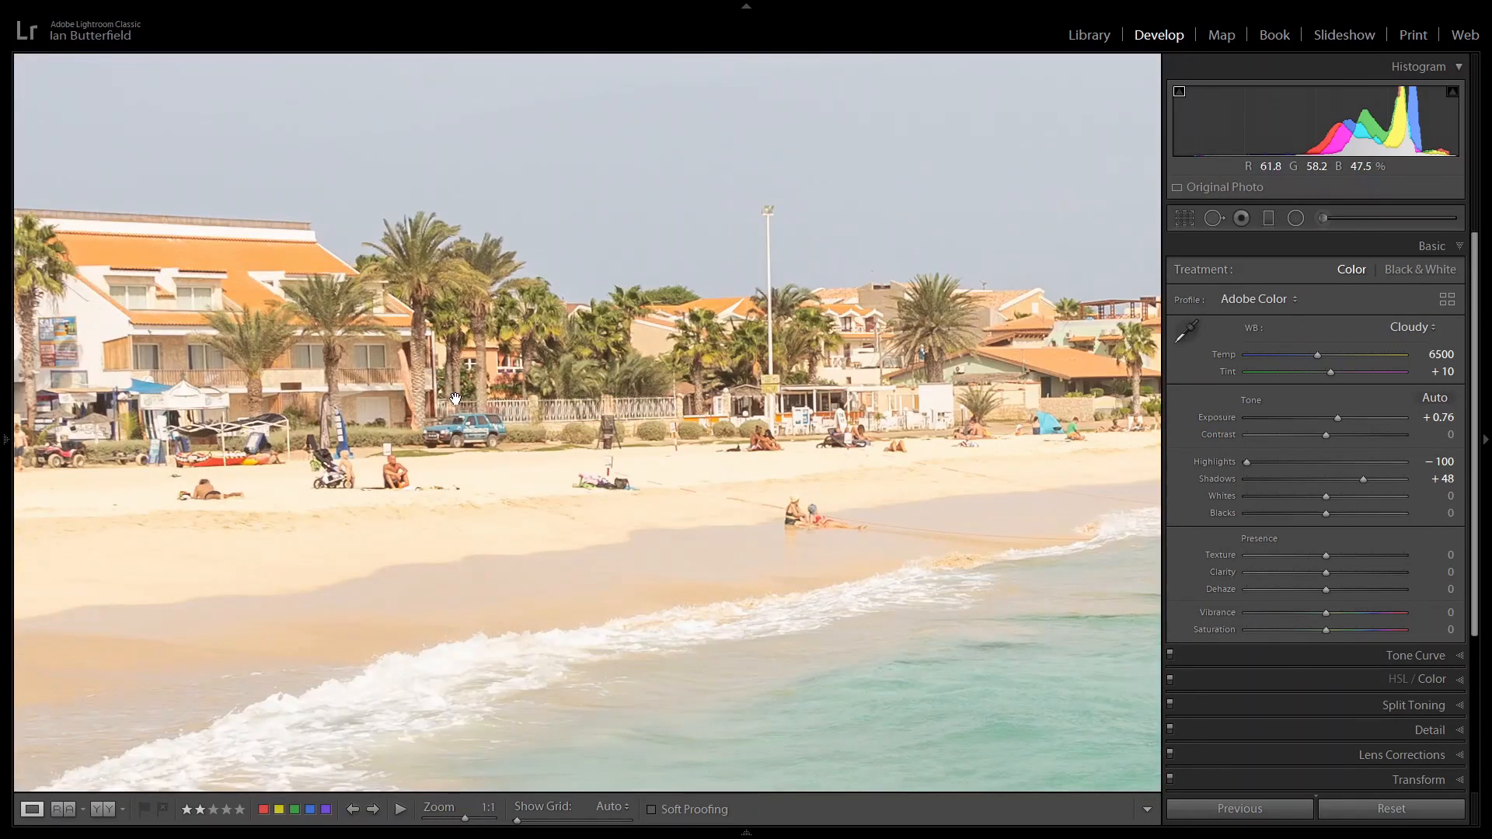
mouse_move(1328, 438)
left_mouse_down()
mouse_move(1274, 441)
mouse_move(1310, 442)
left_mouse_up()
left_click(720, 415)
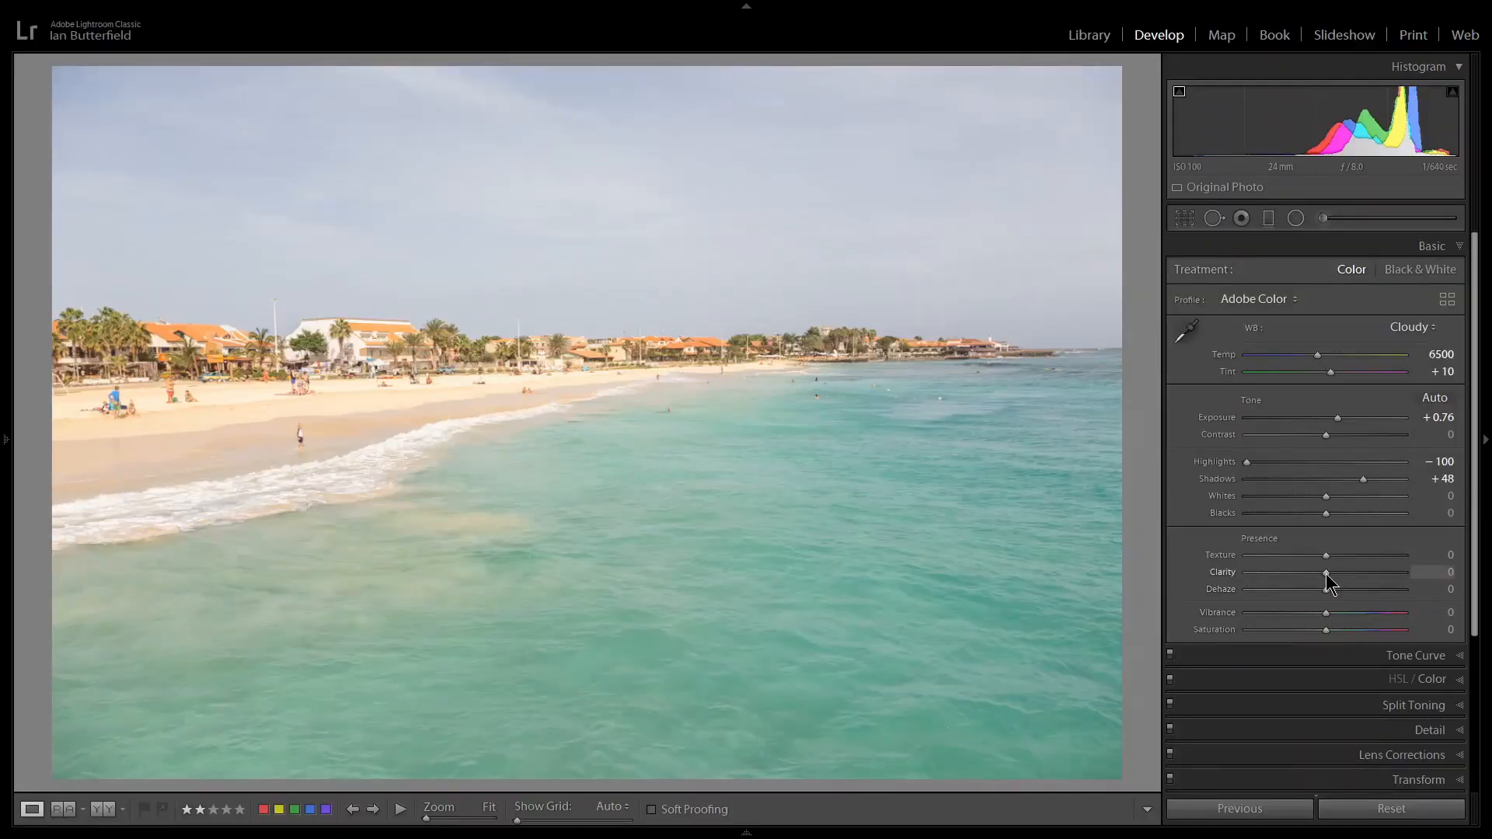
Raise Clarity to +51 and try raising Vibrance.
left_click_drag(1327, 573, 1369, 575)
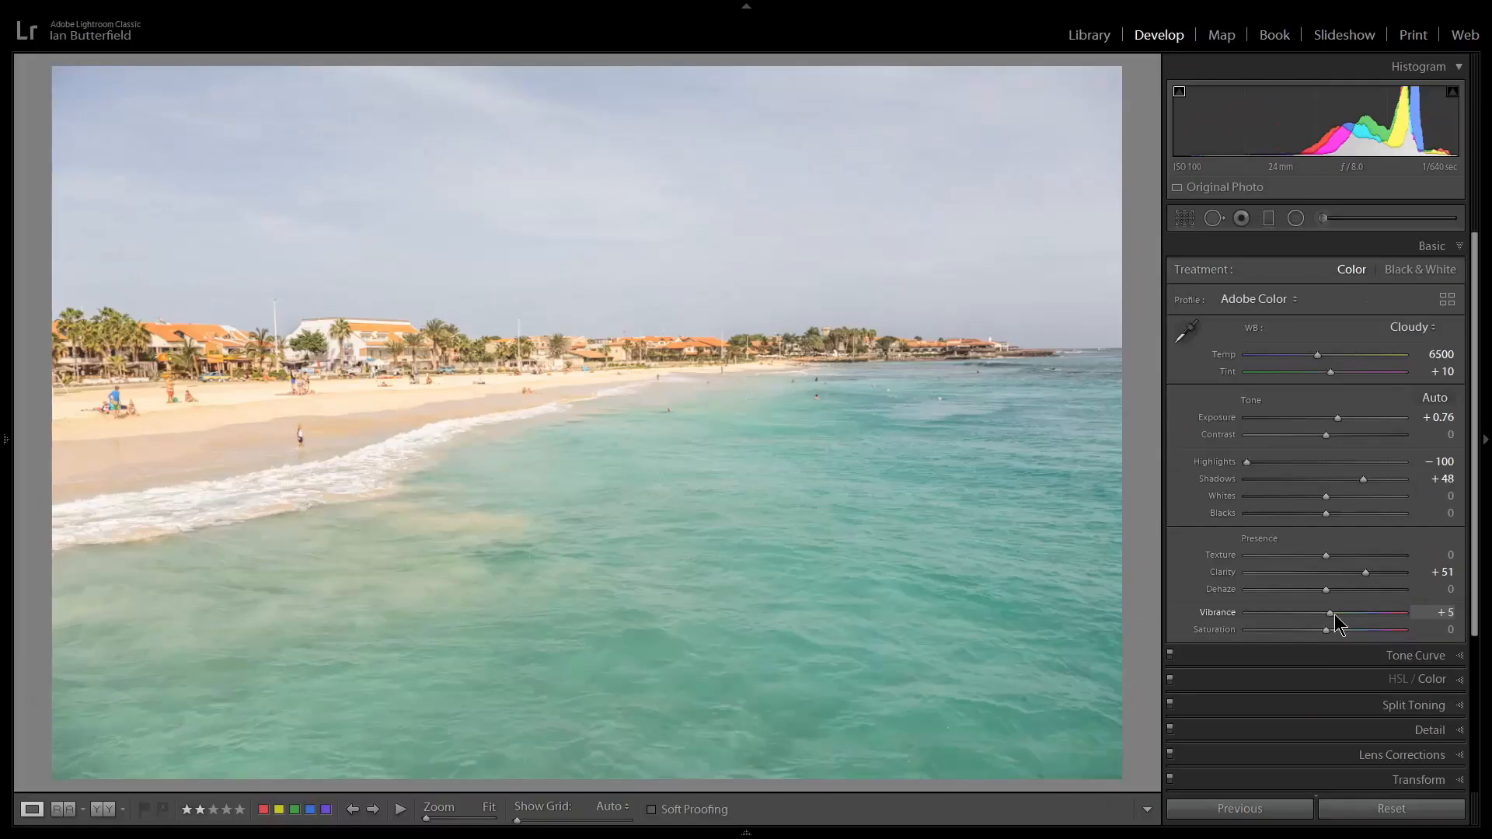
left_click_drag(988, 479, 994, 479)
left_click_drag(1344, 614, 1368, 625)
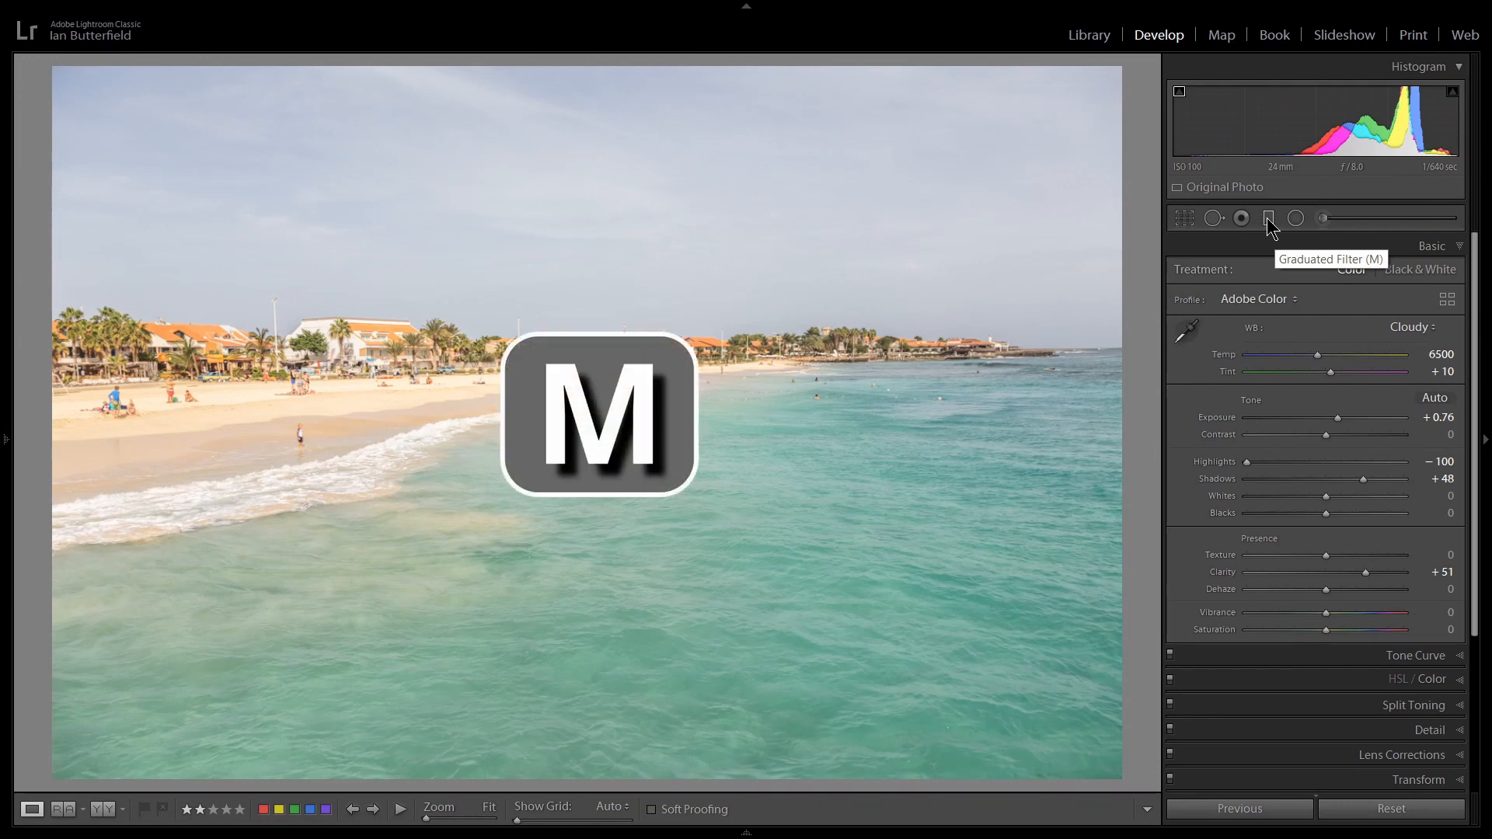
Start a graduated filter with all effect settings reset to zero, and draw a perfectly level gradient downward across the horizon.
left_click(1268, 220)
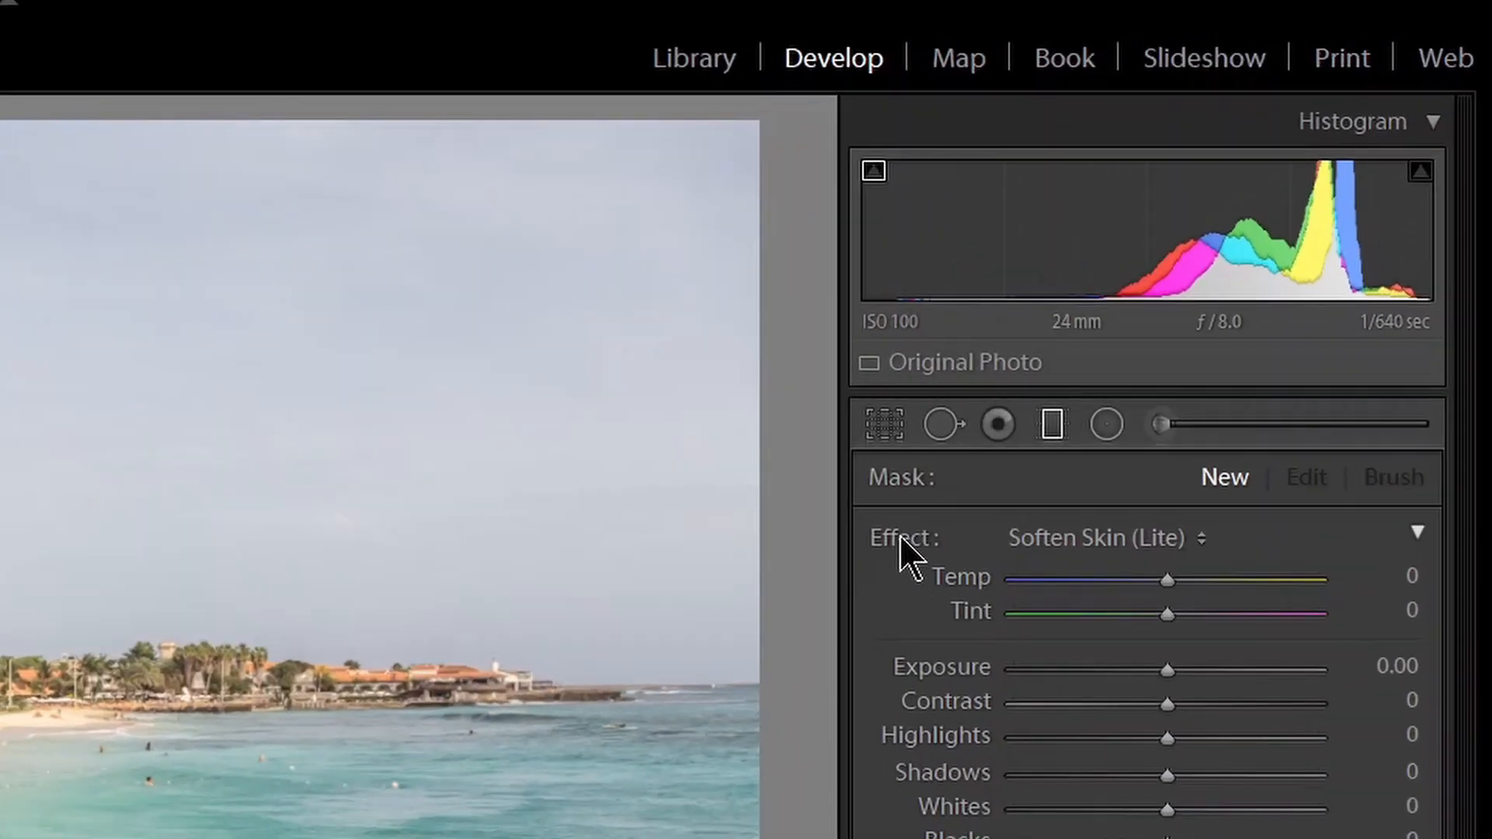
double_click(900, 538)
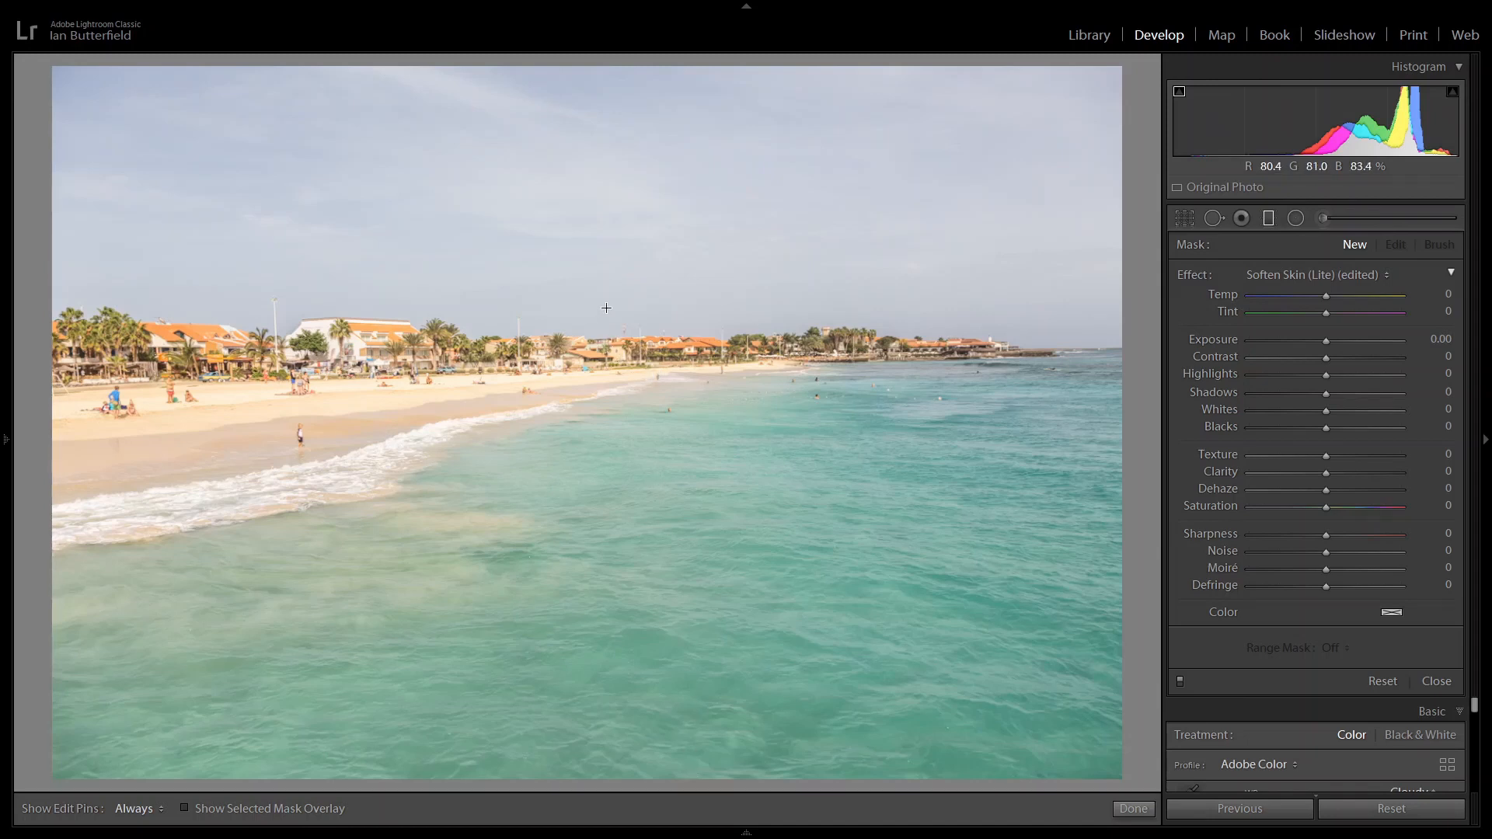
key("shift")
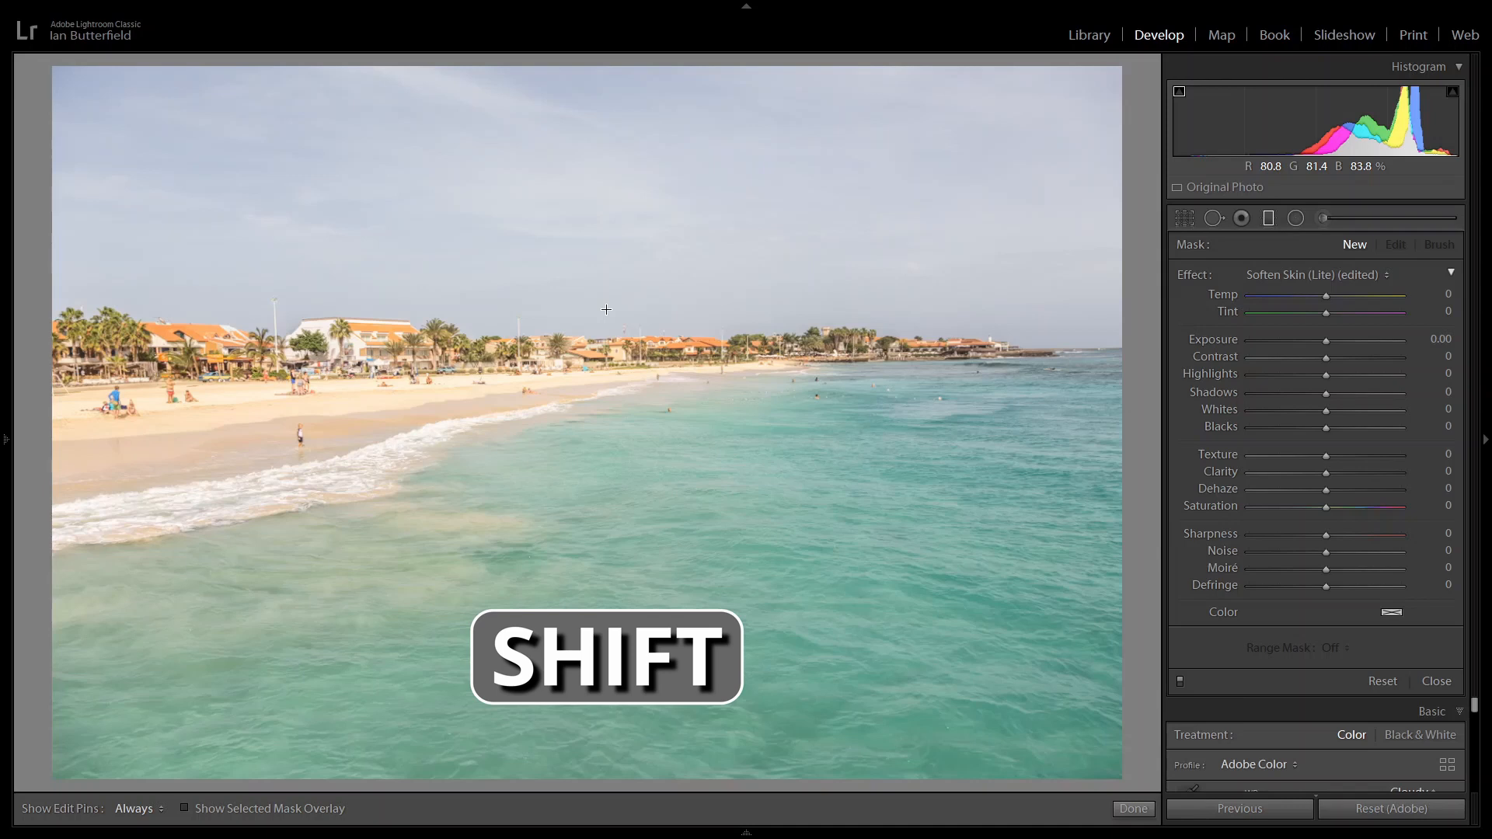
left_click_drag(606, 309, 618, 375)
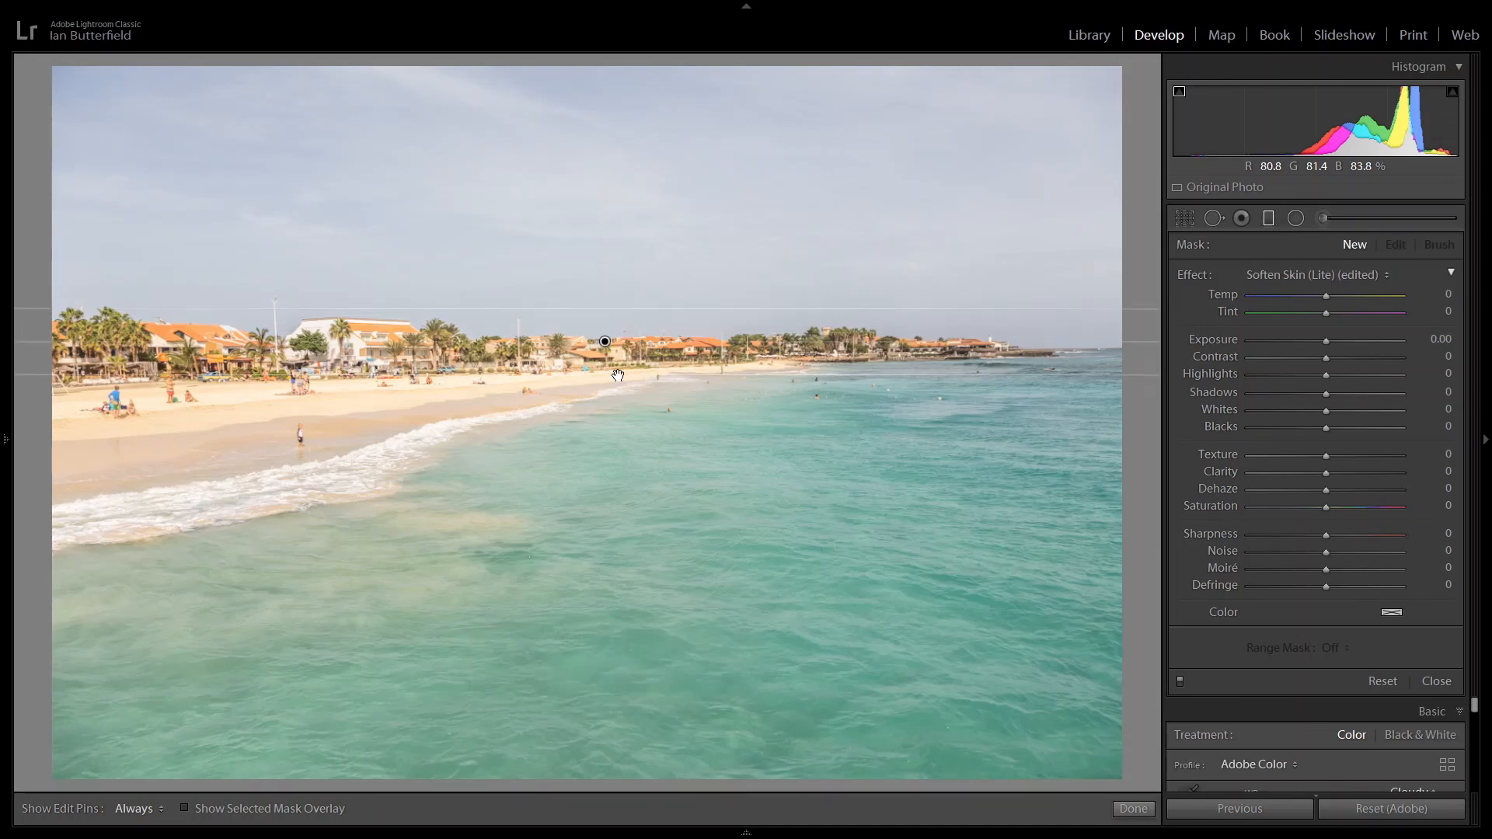
Widen the gradient's transition zone, centre it near the horizon, and show the selected mask overlay.
left_click_drag(617, 375, 619, 455)
left_click_drag(606, 383, 609, 362)
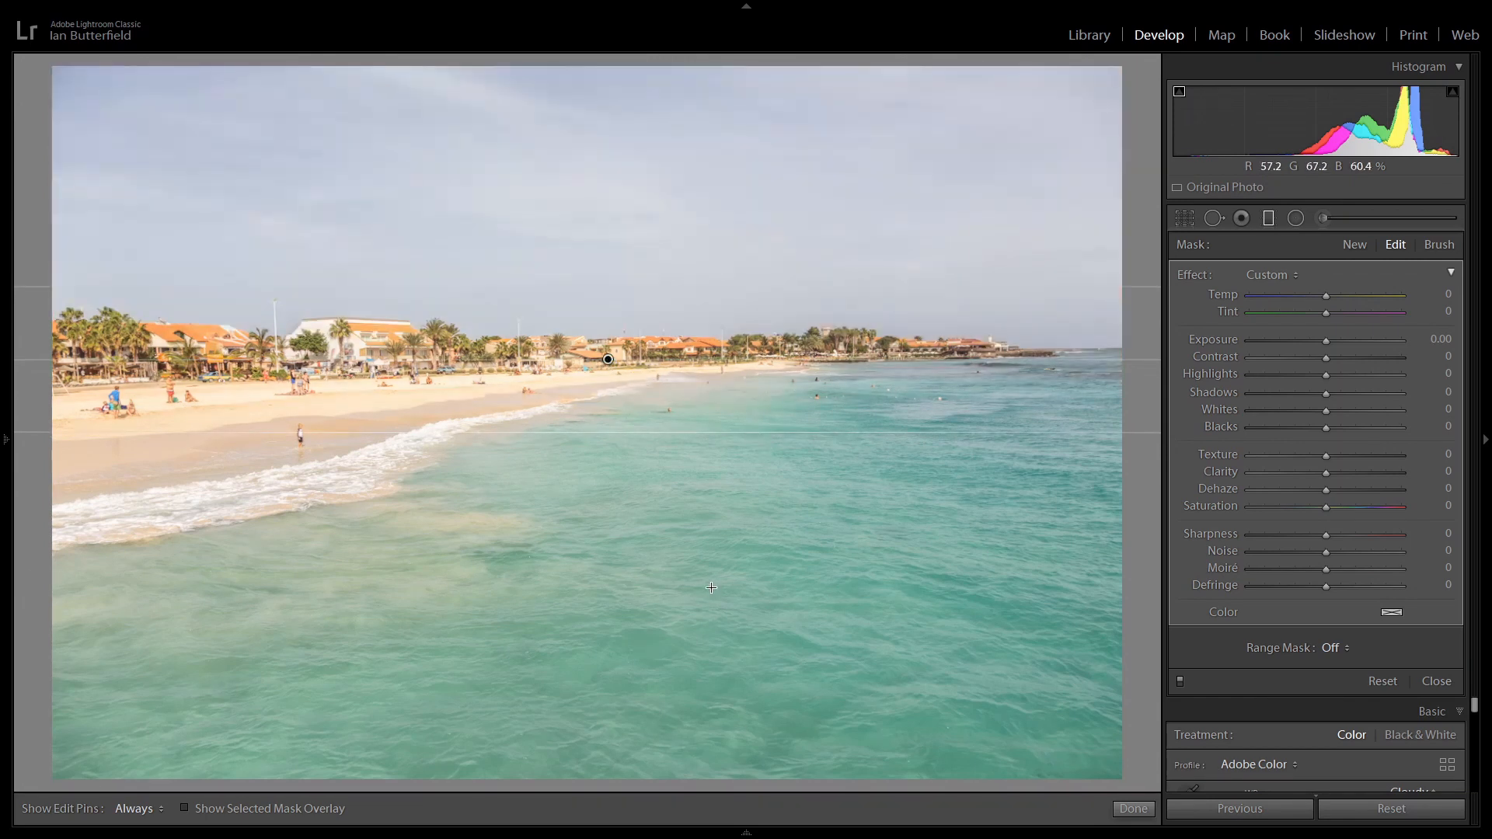
key("o")
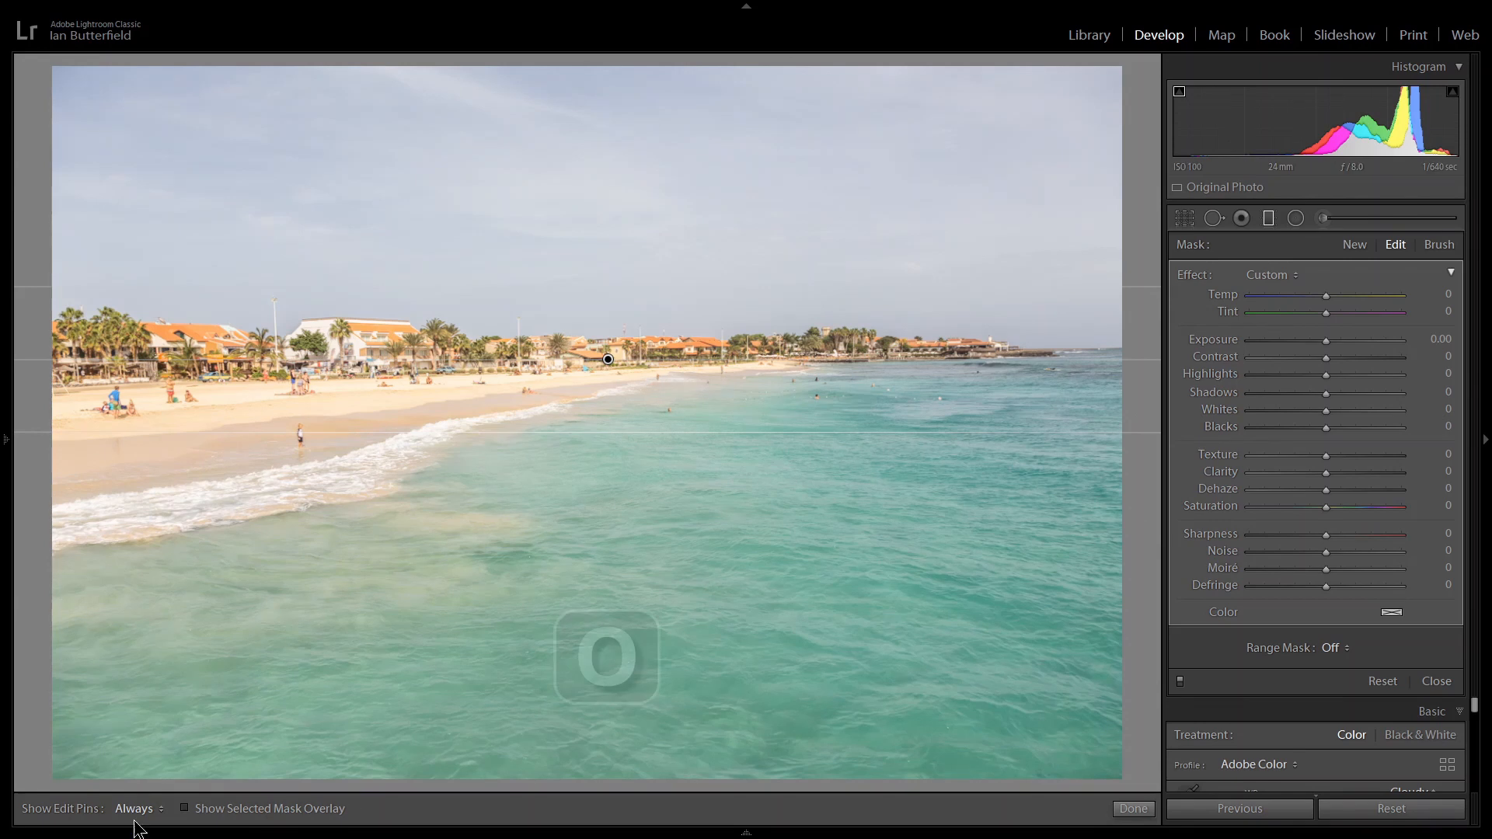
left_click(185, 808)
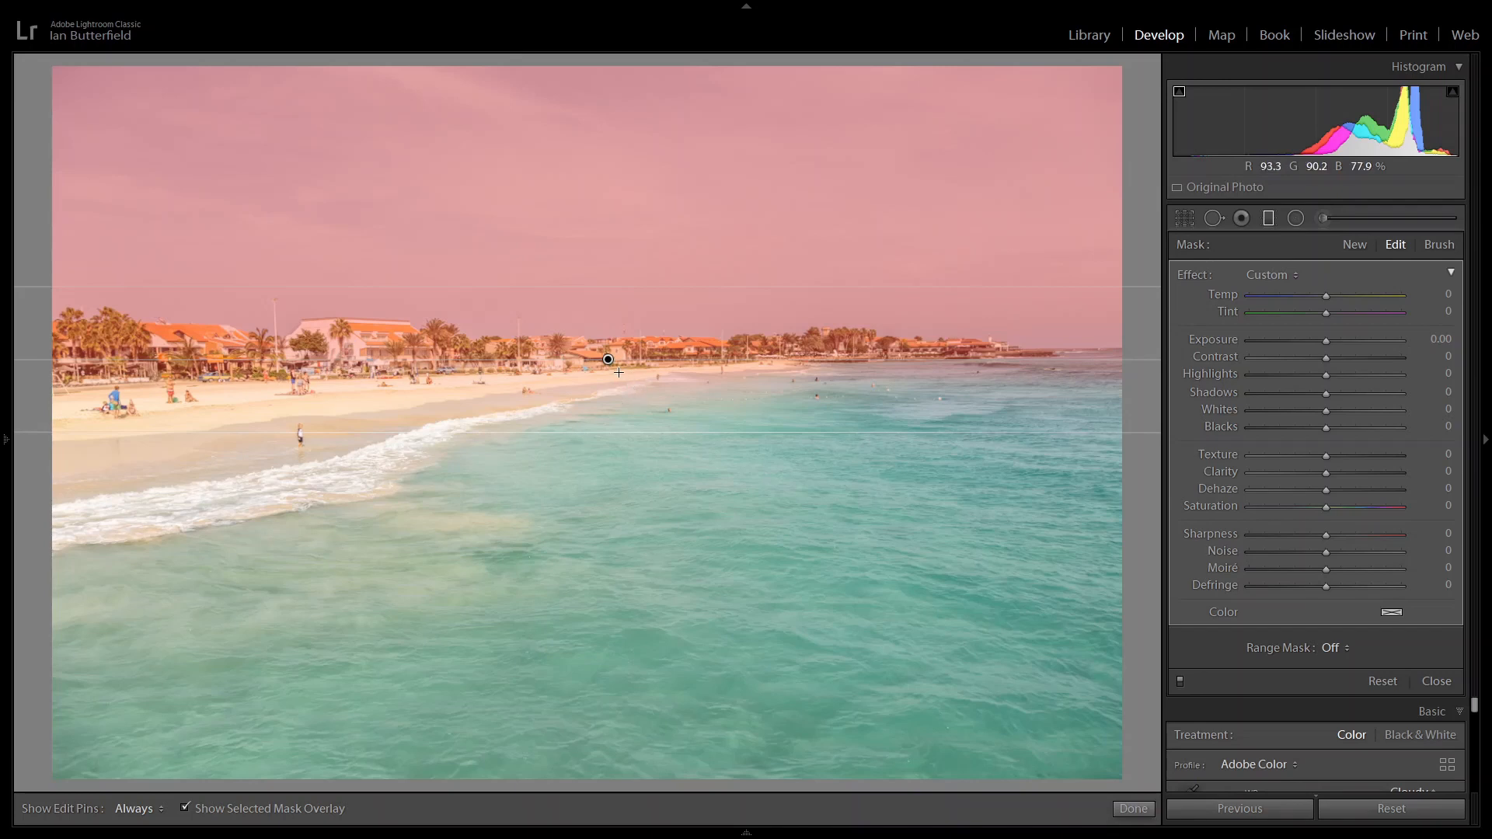
Move the gradient up so its centre line sits at the beachfront buildings, and hide the selected mask overlay.
left_click_drag(608, 362, 610, 346)
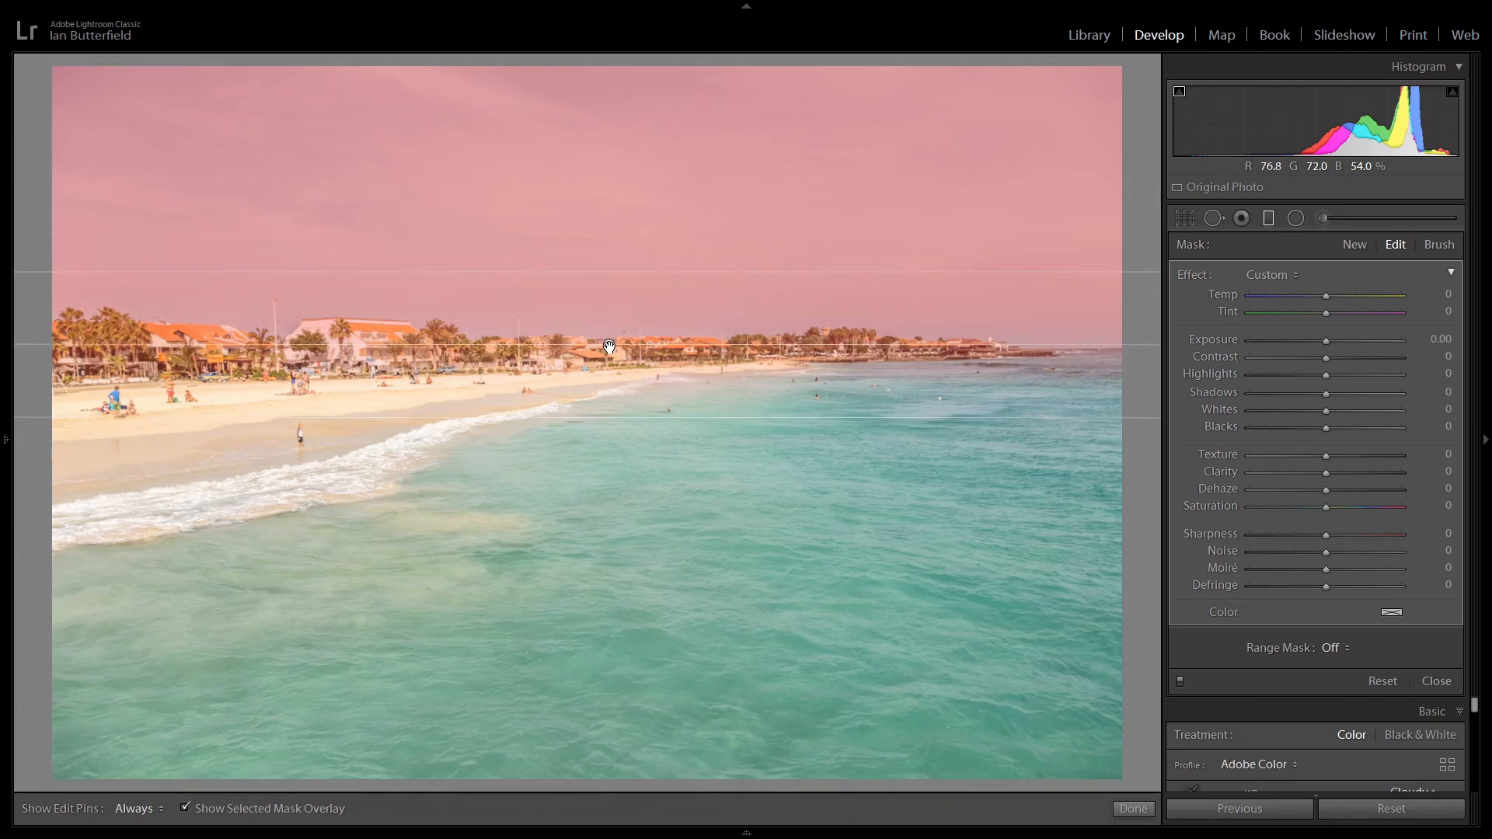
left_click(186, 809)
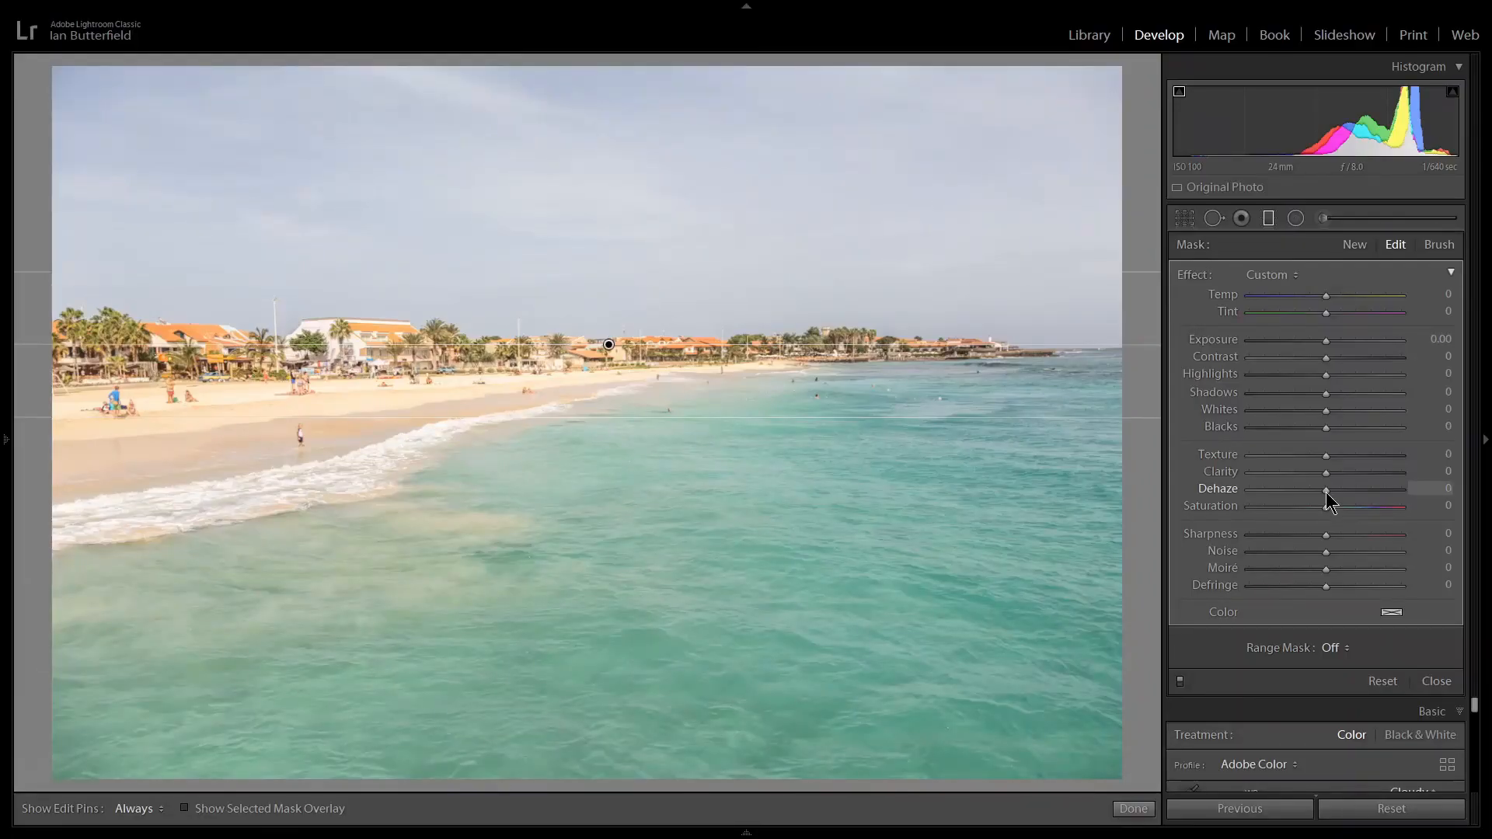
Set the graduated filter's Dehaze to 31 and Saturation to 23, and compare the sky with the filter off and on.
left_click_drag(1328, 494, 1349, 485)
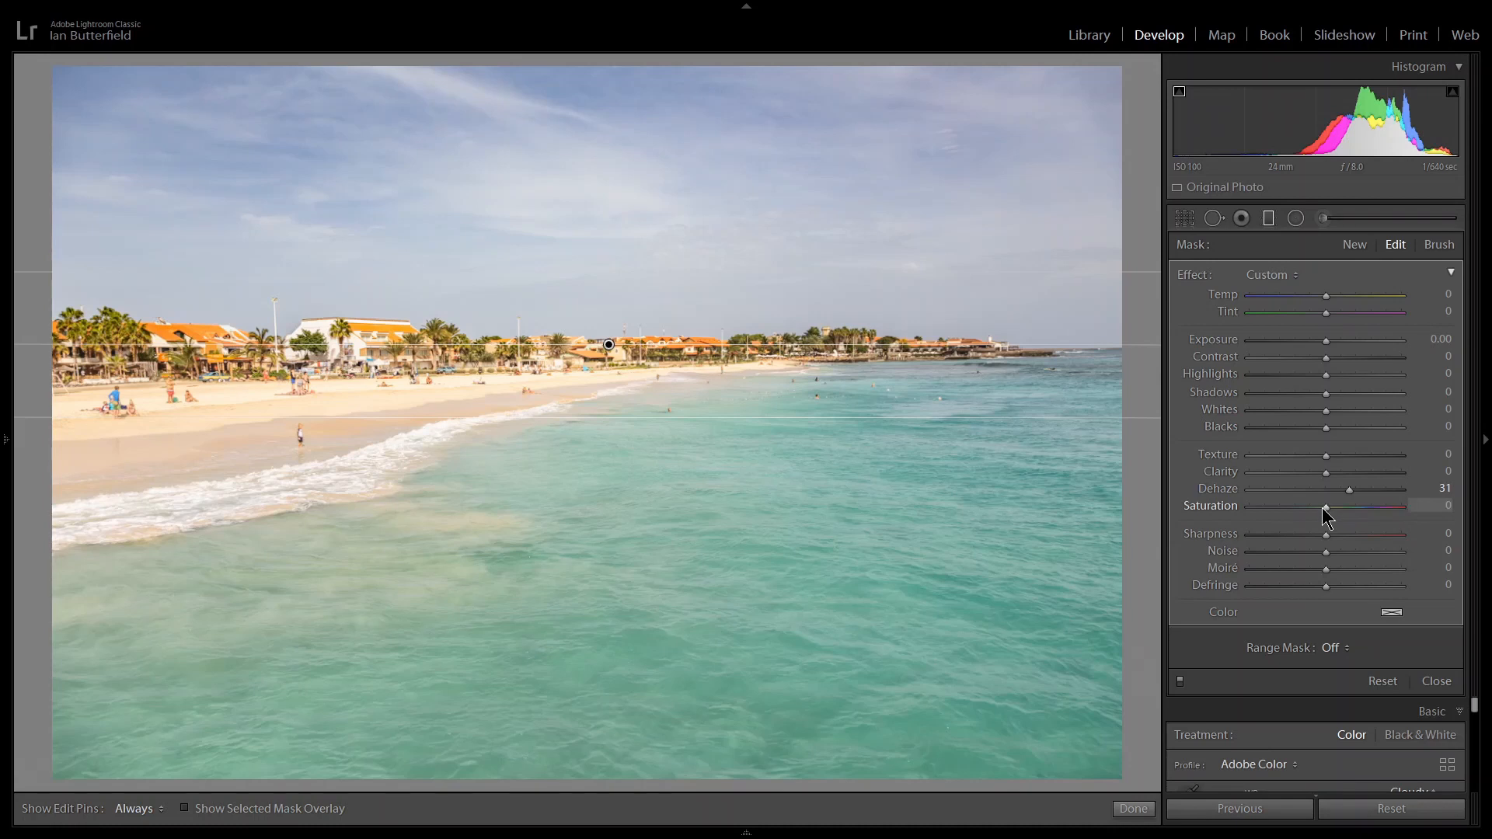
left_click_drag(1326, 507, 1342, 514)
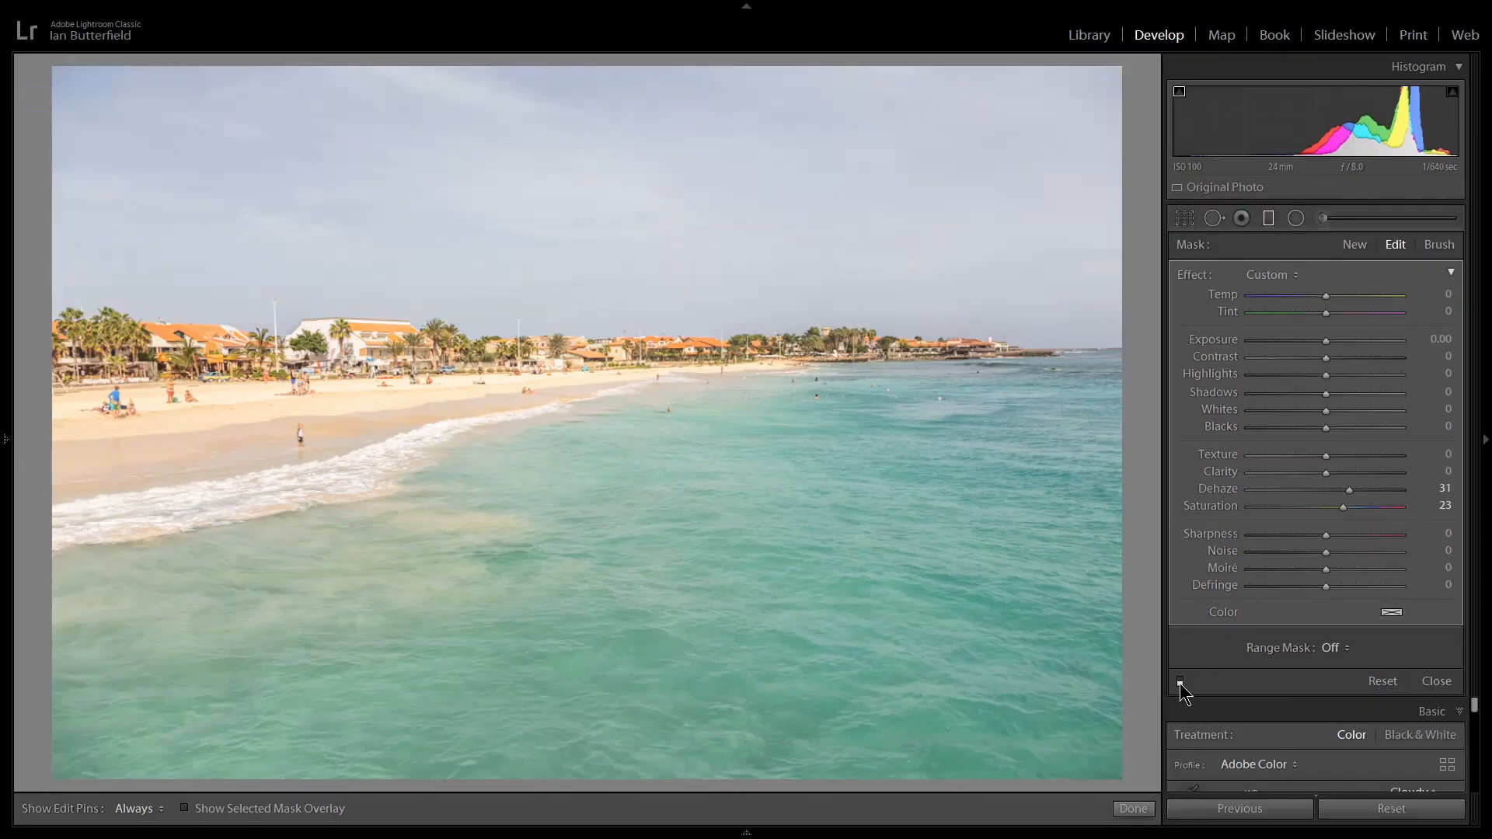
left_click(1180, 682)
left_click(1180, 681)
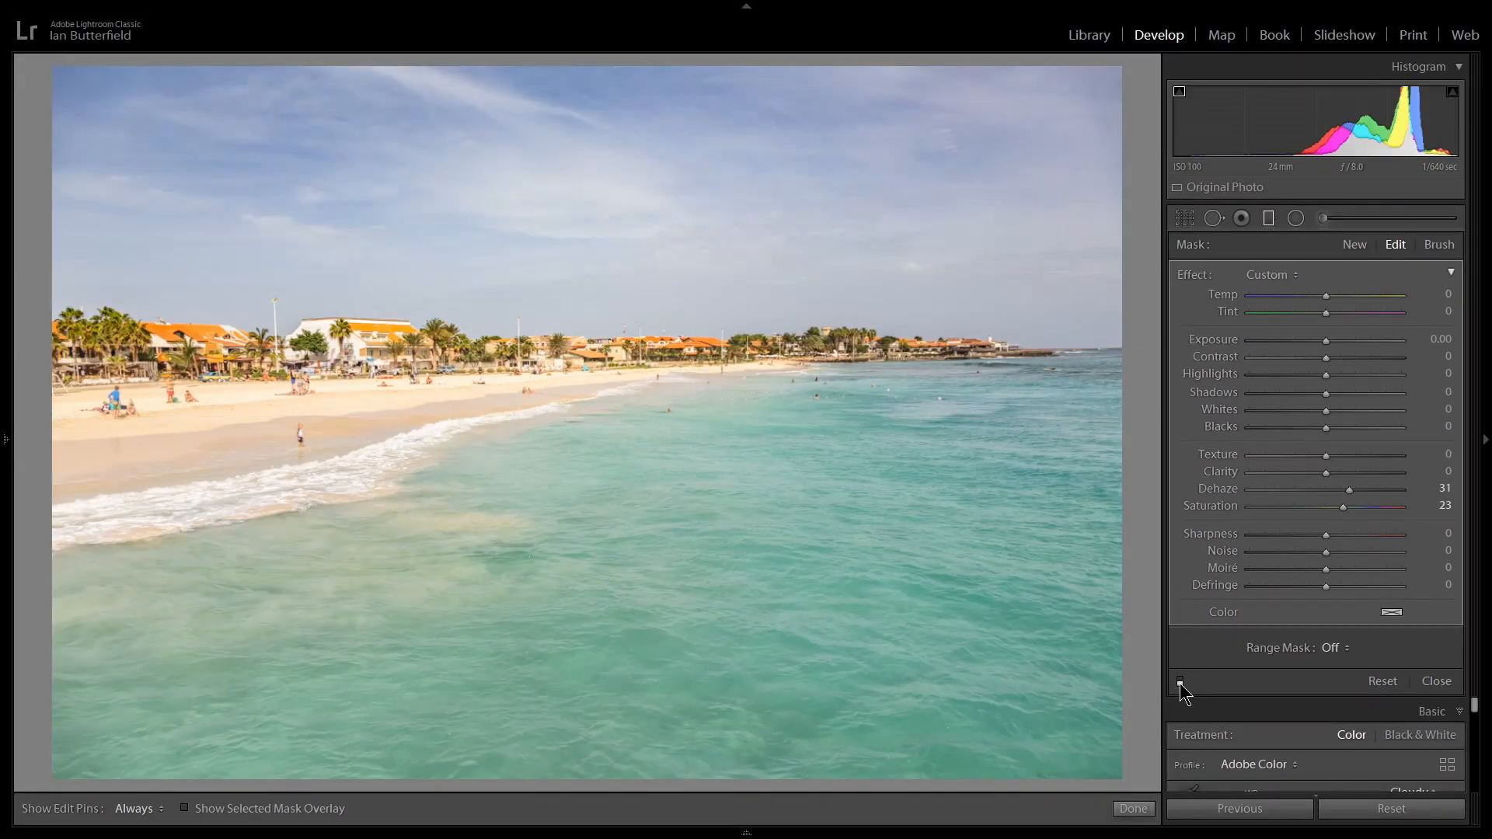
left_click(1180, 682)
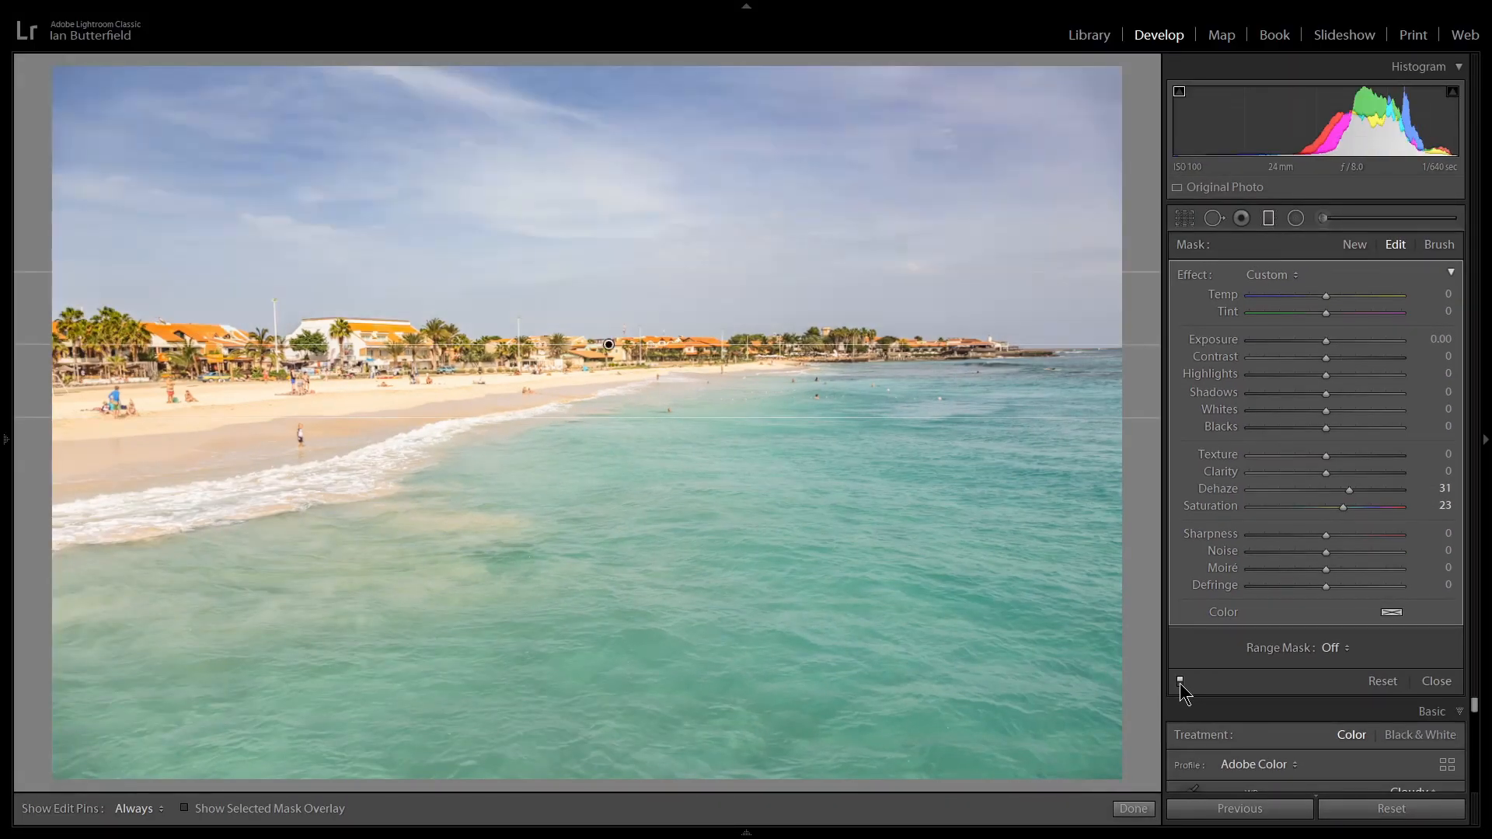
Move the gradient up until its centre line sits just above the rooftops, compare the filter off and on, and close it.
left_click_drag(609, 345, 600, 309)
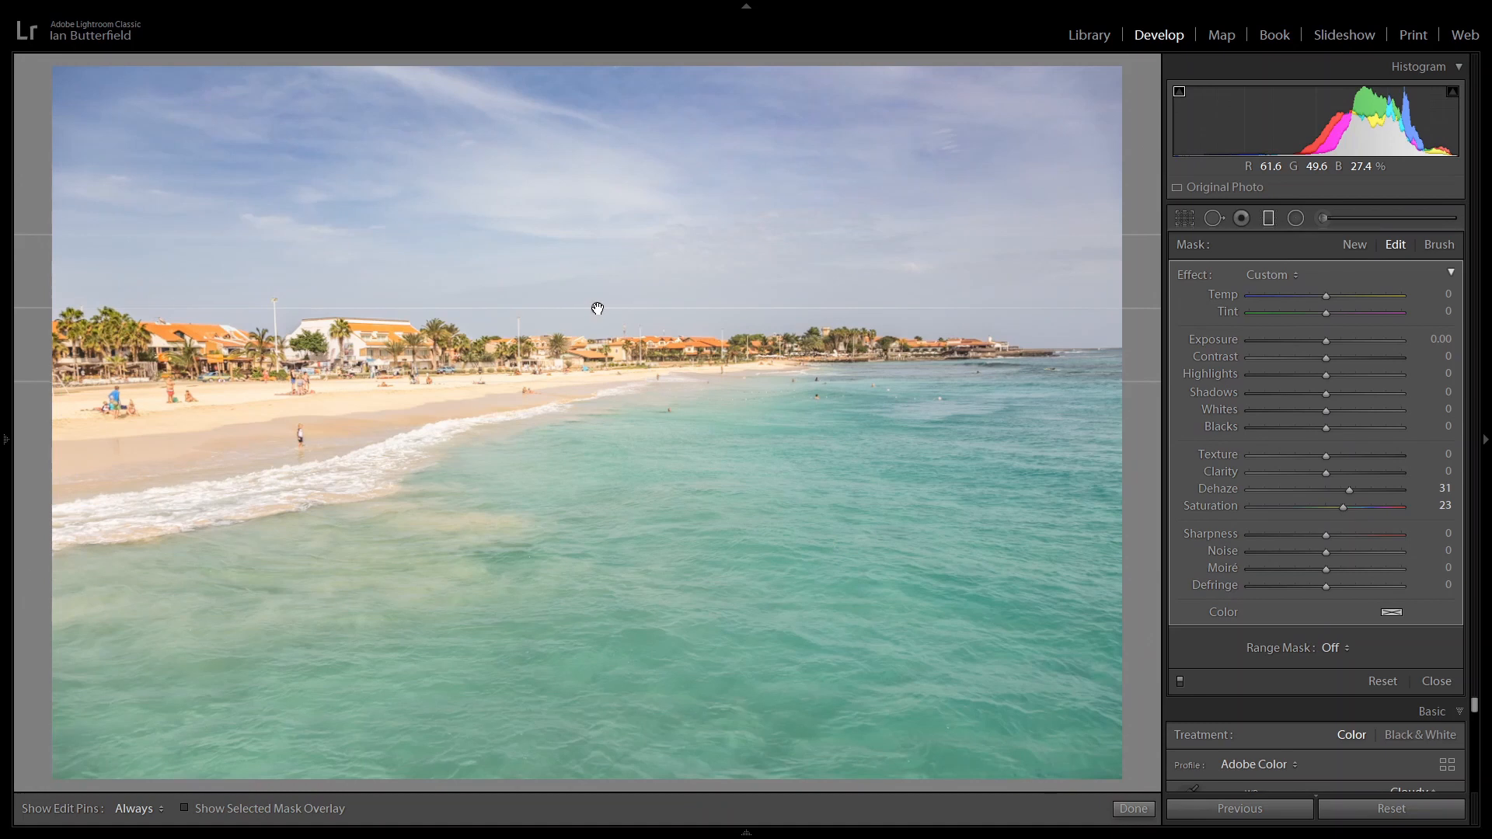
left_click_drag(597, 310, 597, 312)
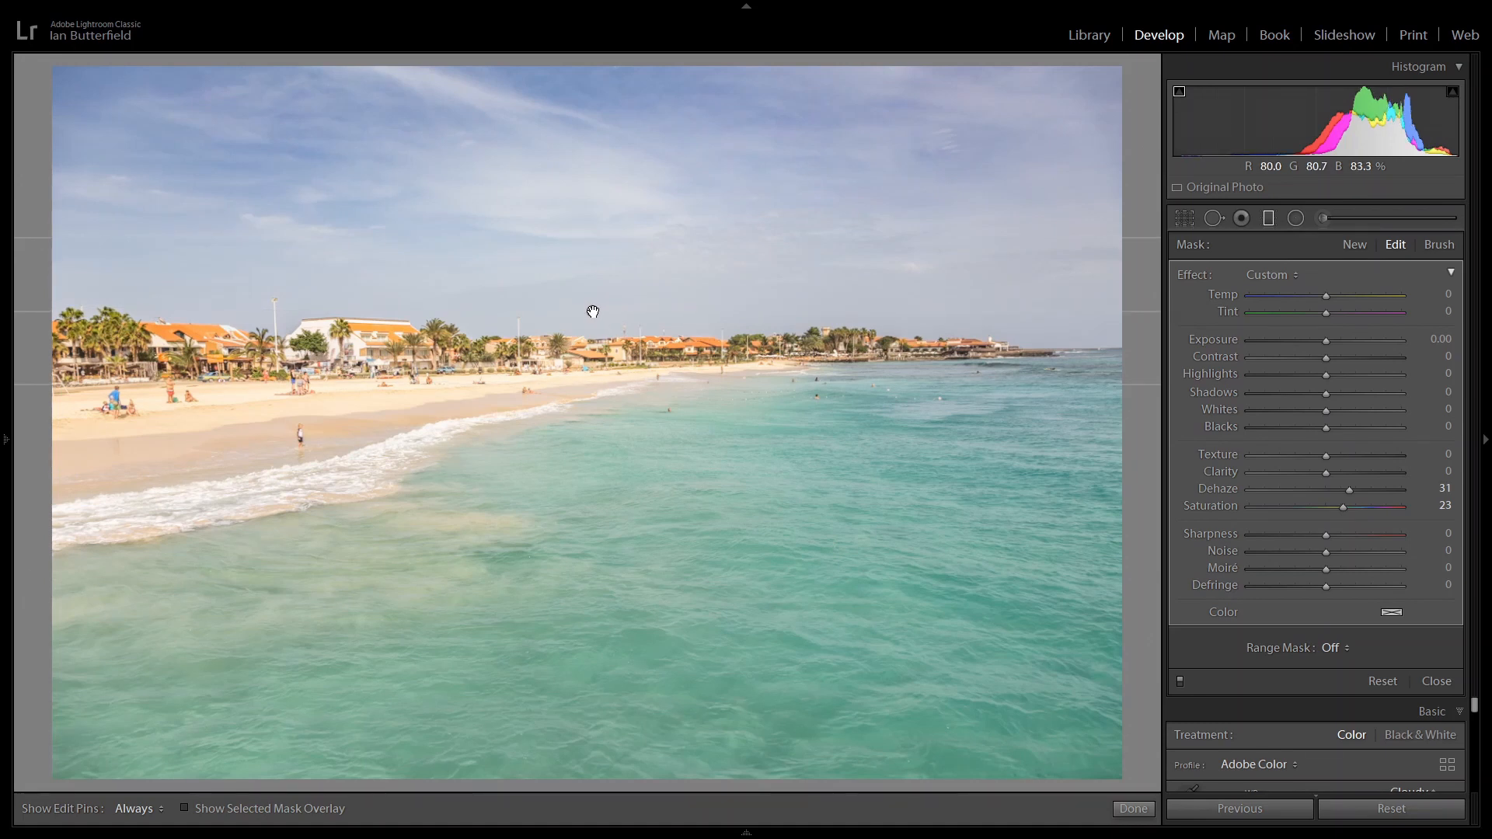
mouse_move(593, 312)
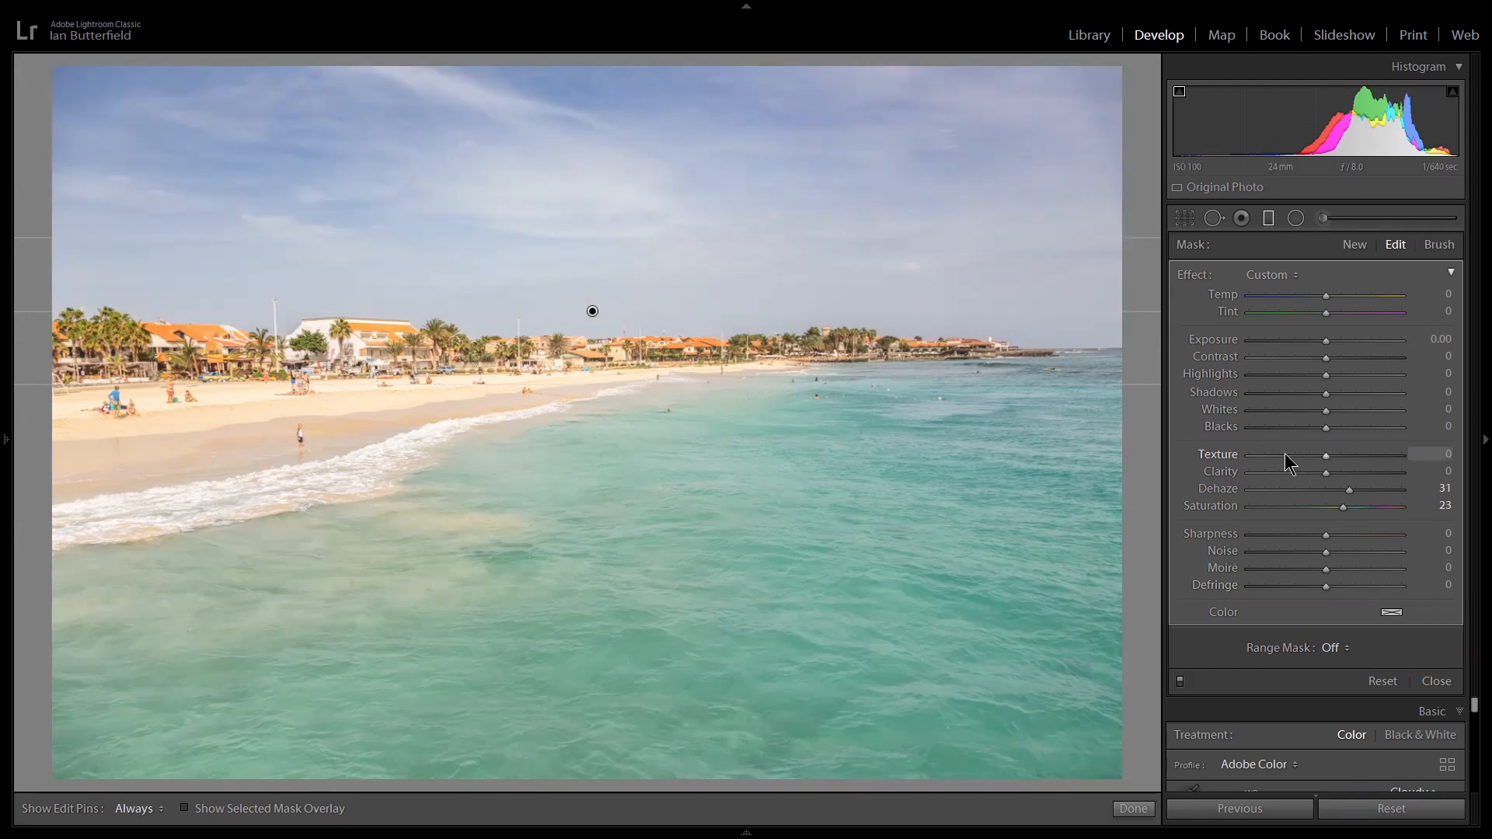
left_click(1180, 683)
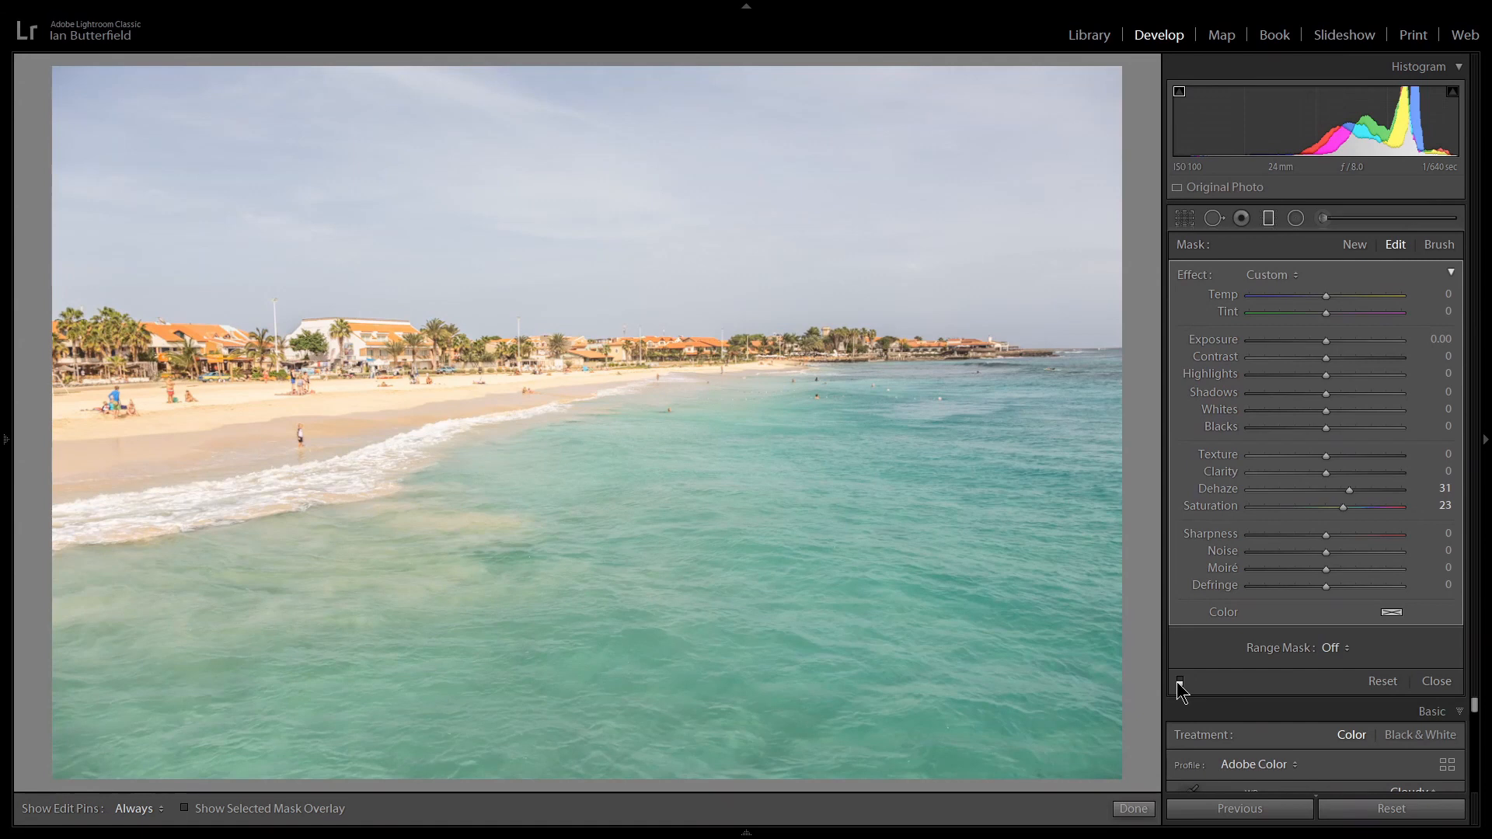
left_click(1180, 684)
left_click(1179, 683)
left_click(1180, 683)
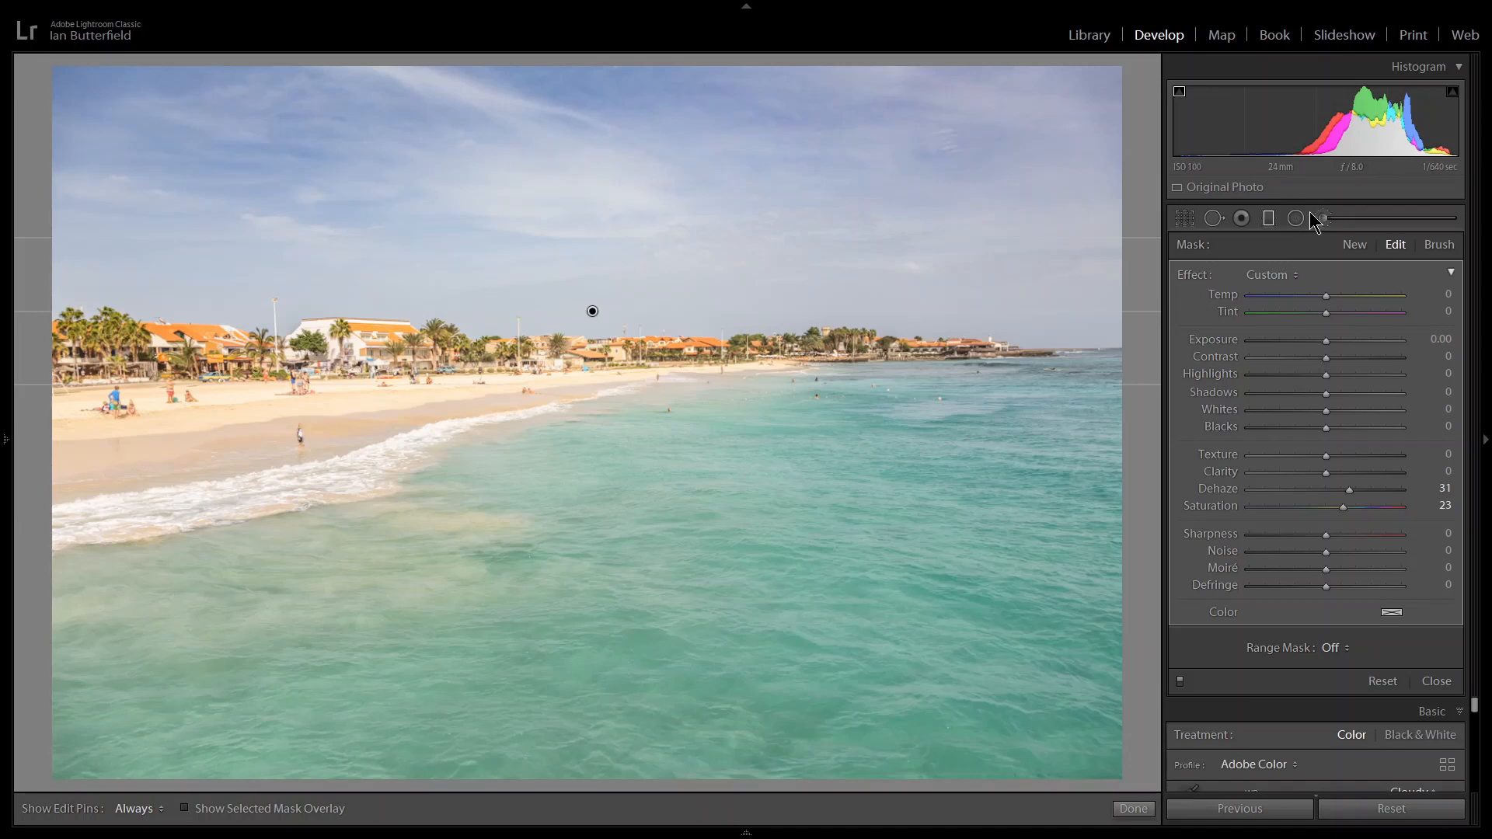
left_click(1265, 223)
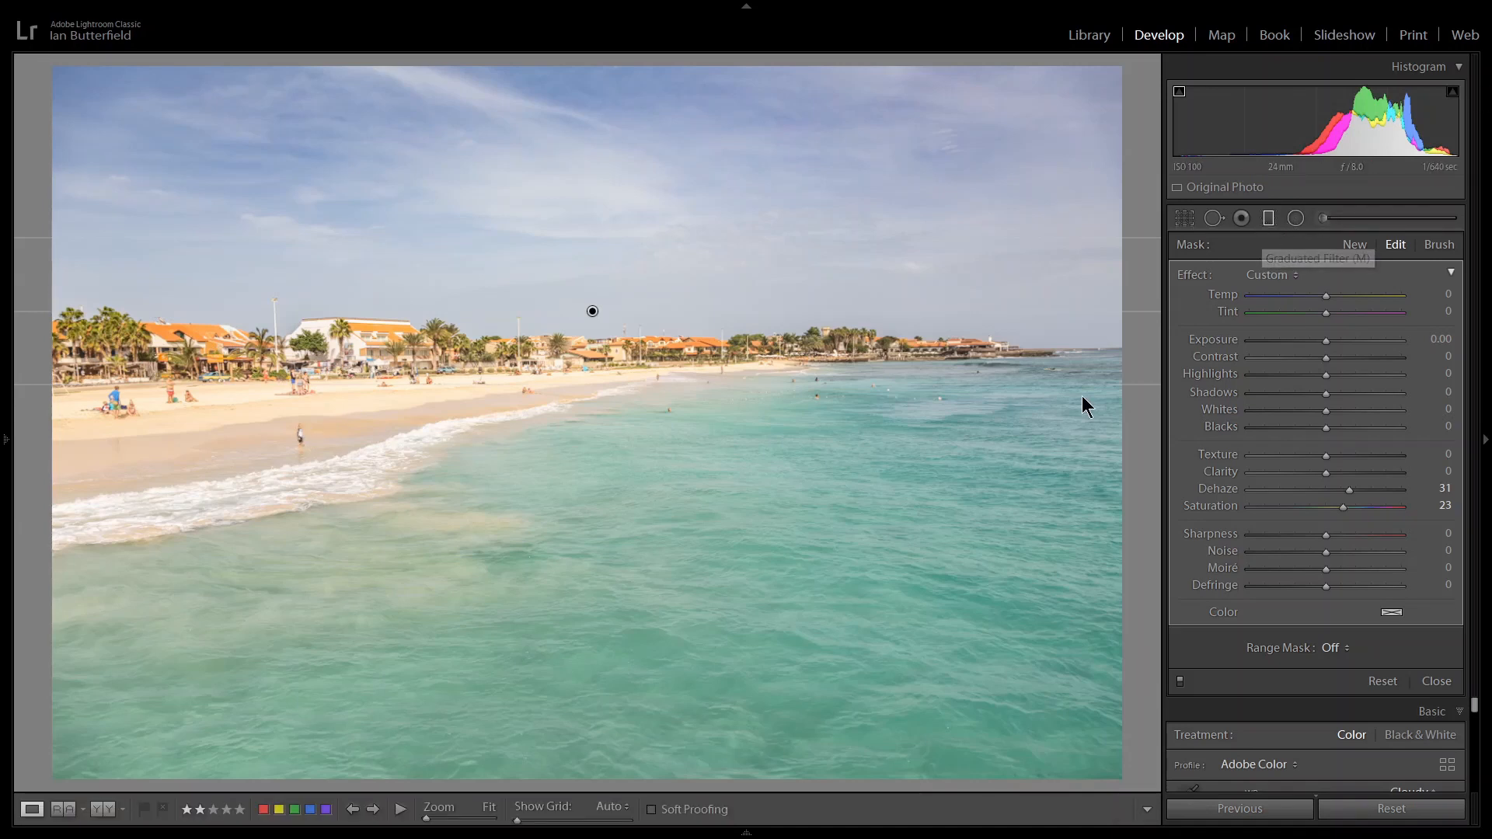
Zoom to 1:1 on the child standing at the water's edge and start the Spot Removal tool in Heal mode.
left_click(310, 436)
left_click_drag(427, 604, 476, 473)
left_click(476, 473)
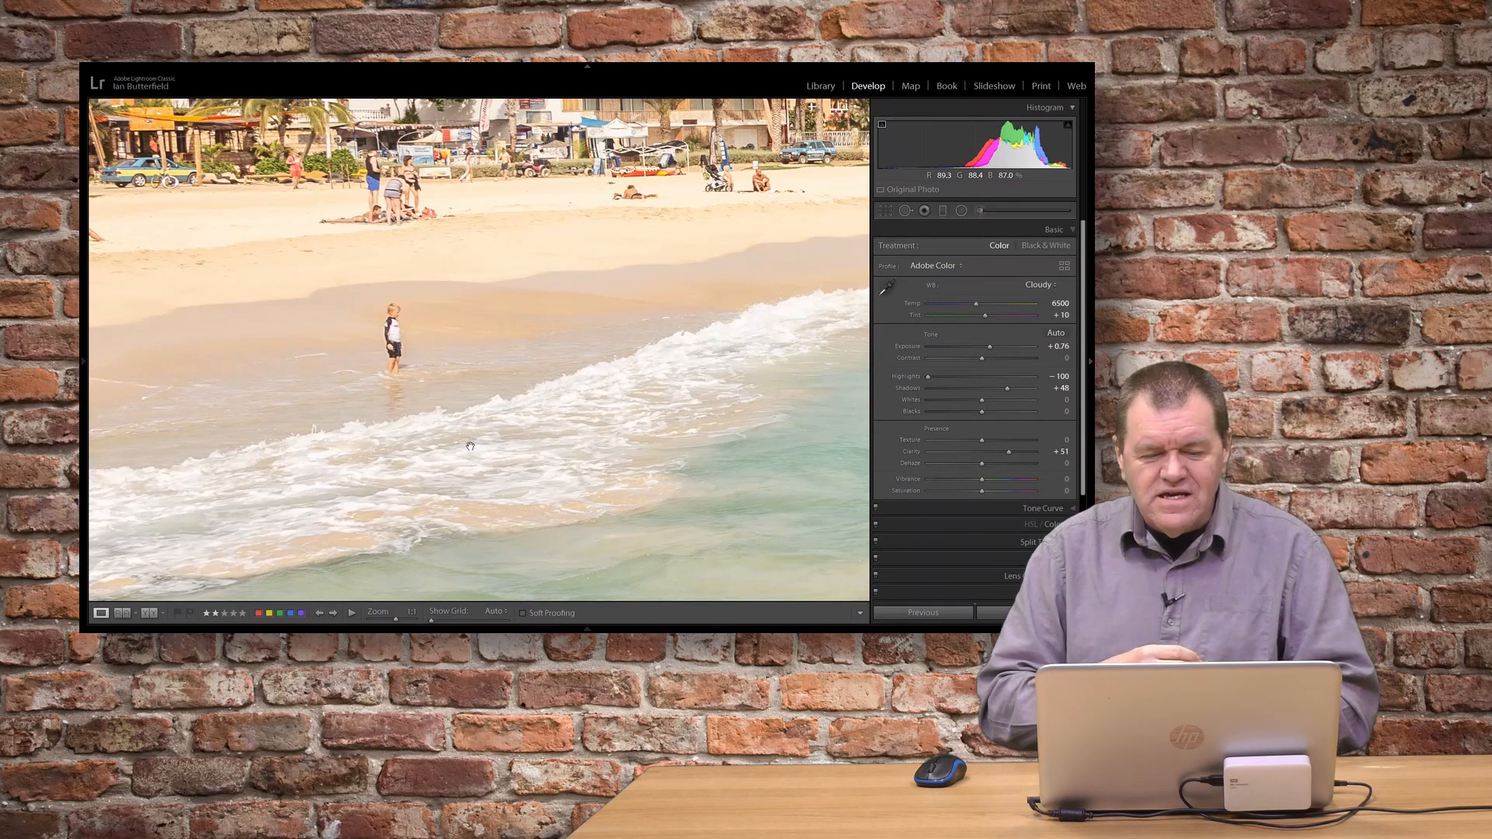
left_click_drag(441, 442, 534, 417)
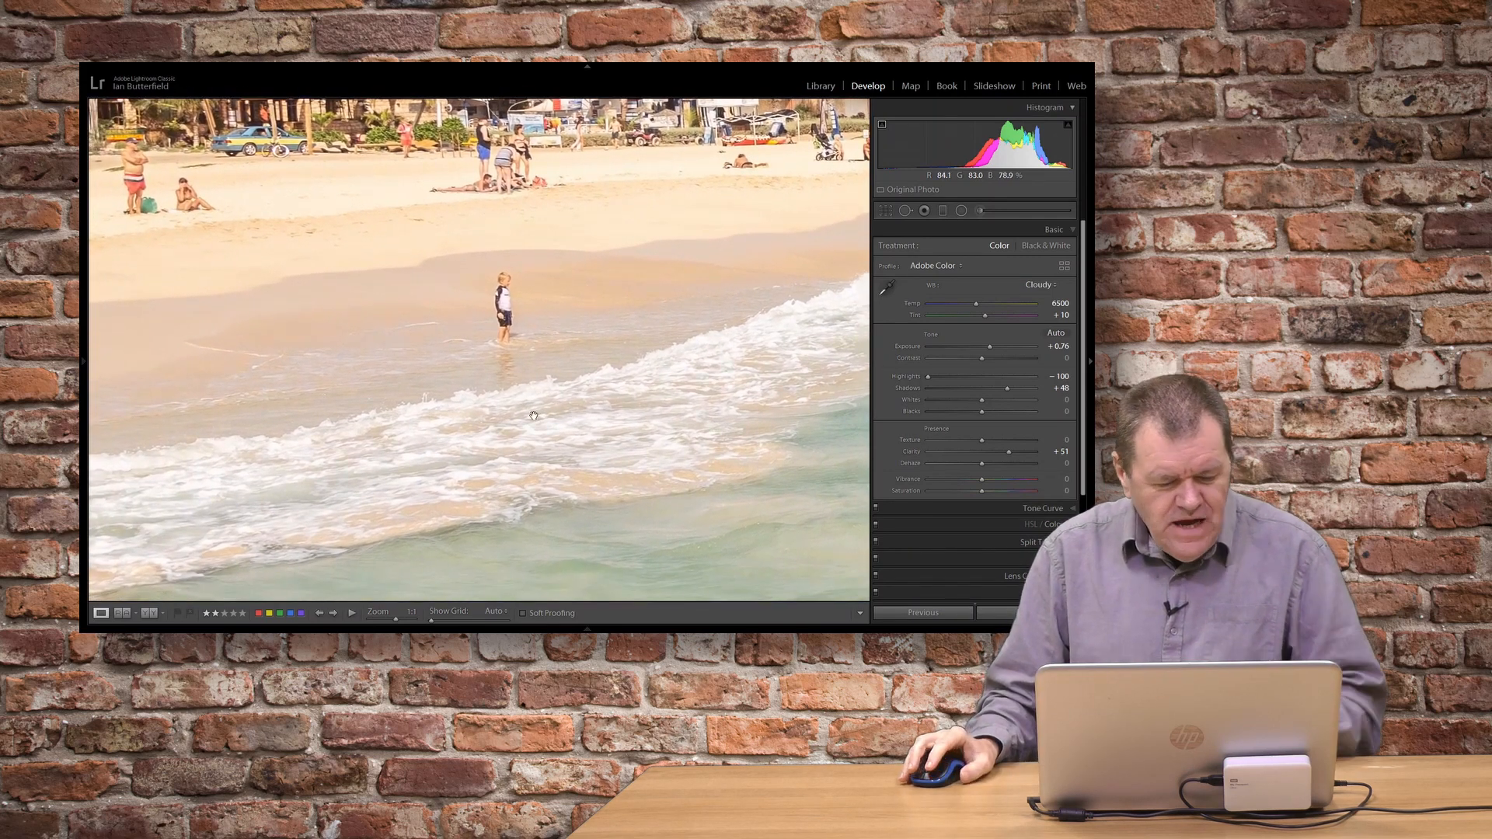
key("q")
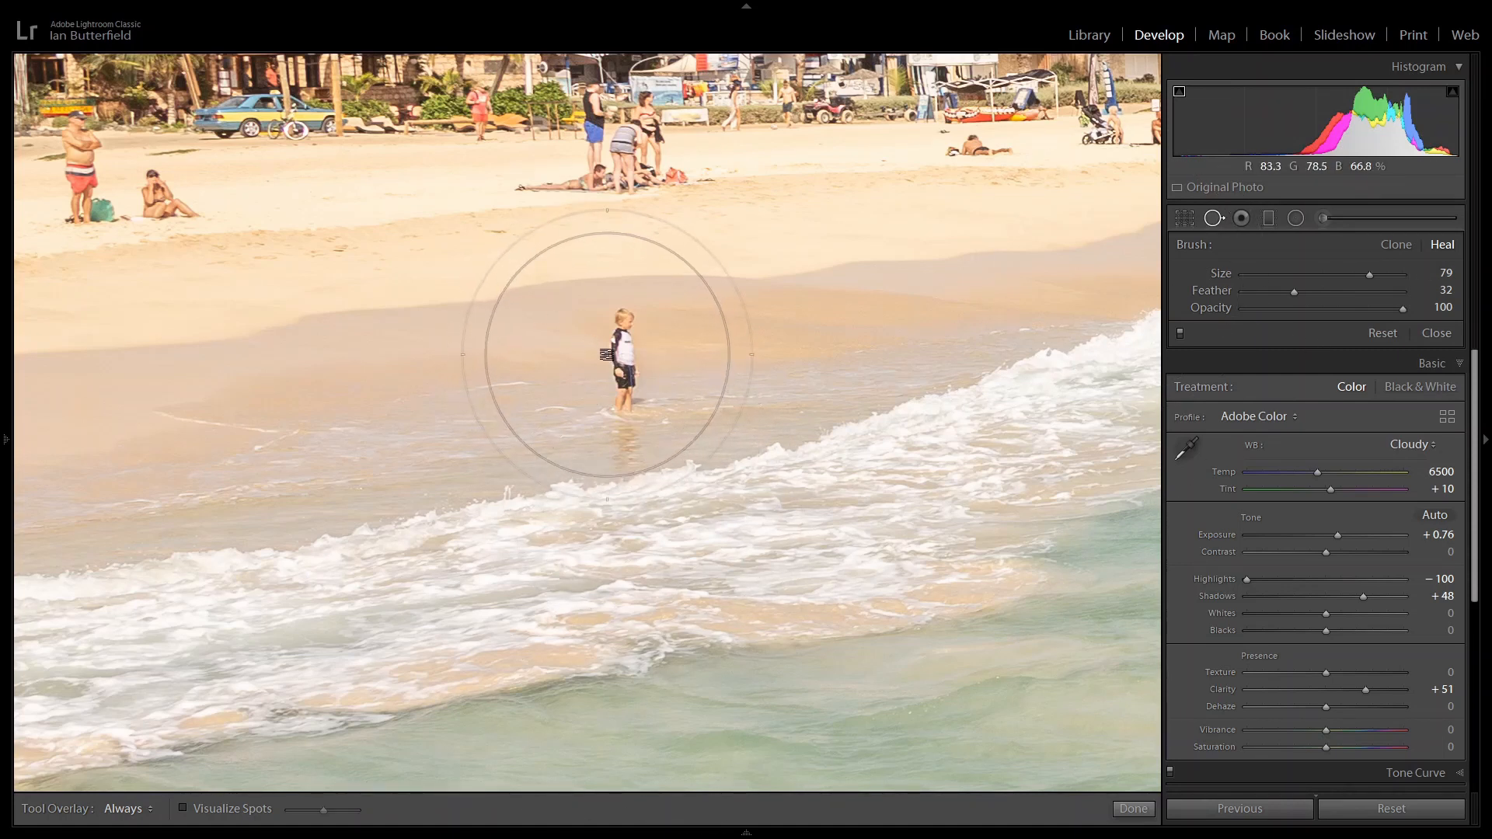
Try to remove the child with a single round heal spot of size 77 and feather 32, and undo it.
scroll(606, 355, "down", 5)
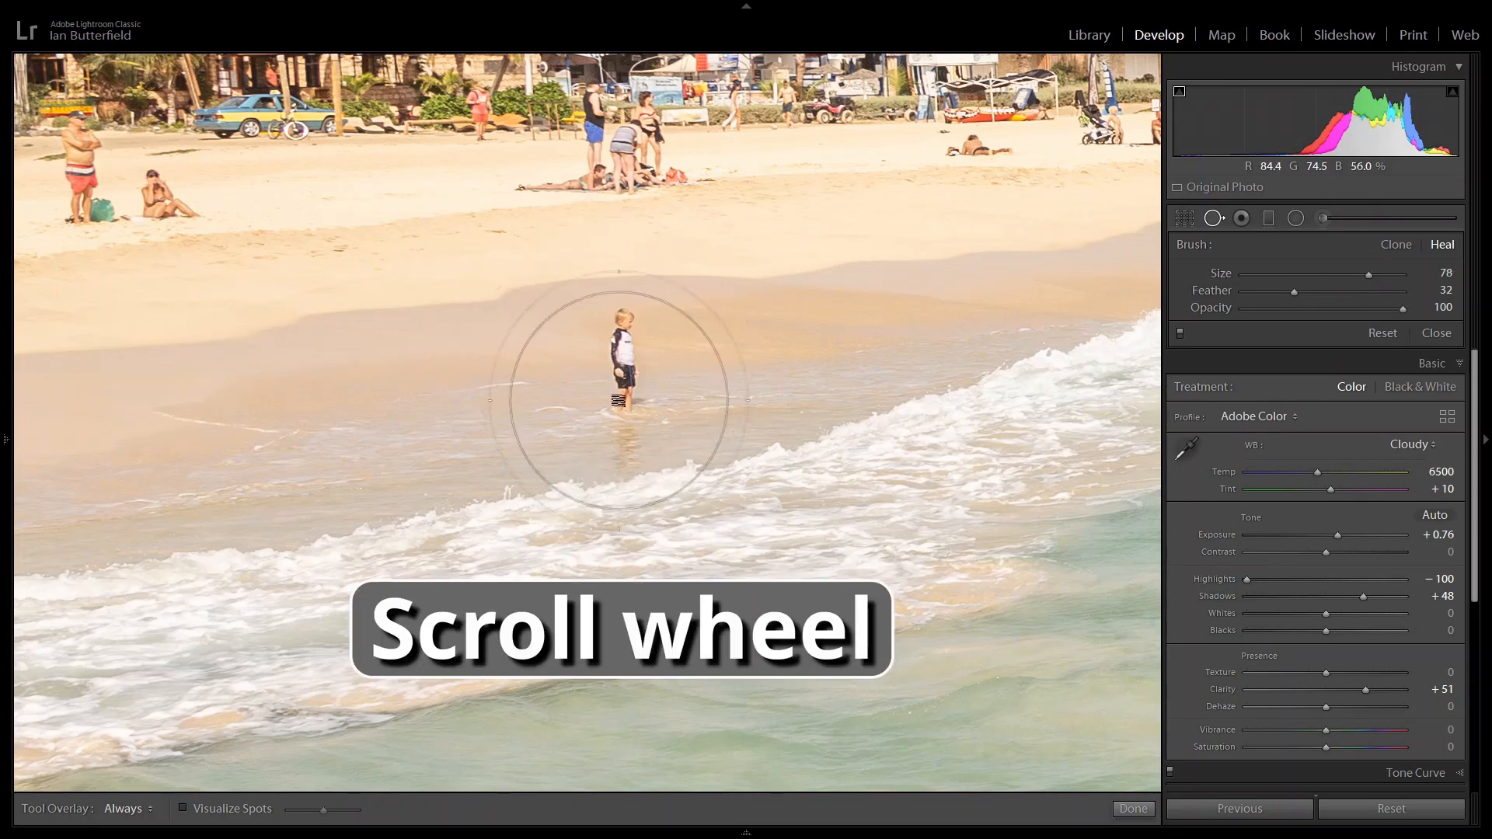
scroll(618, 386, "down", 8)
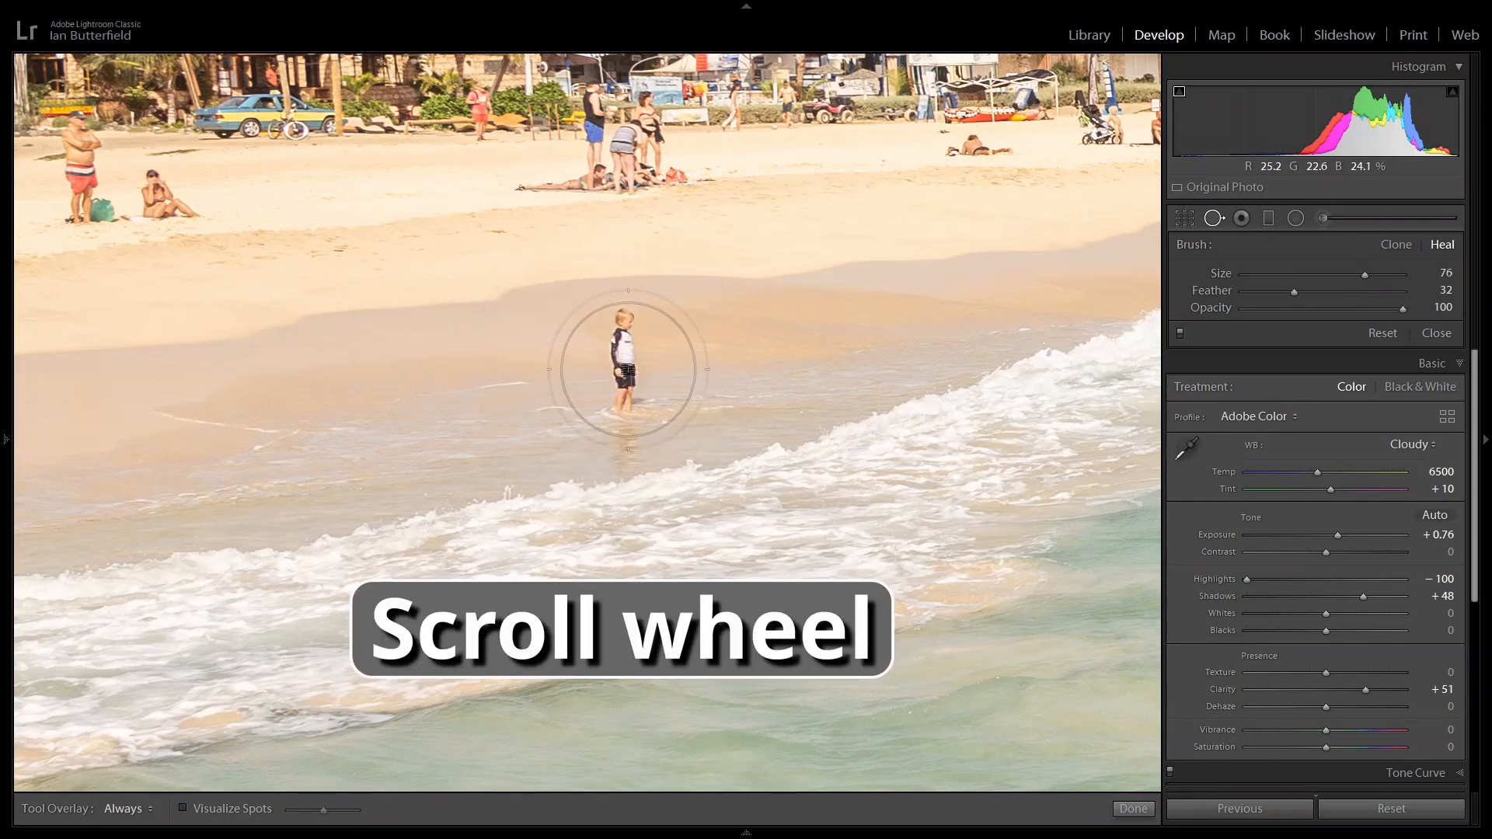
scroll(621, 357, "up", 6)
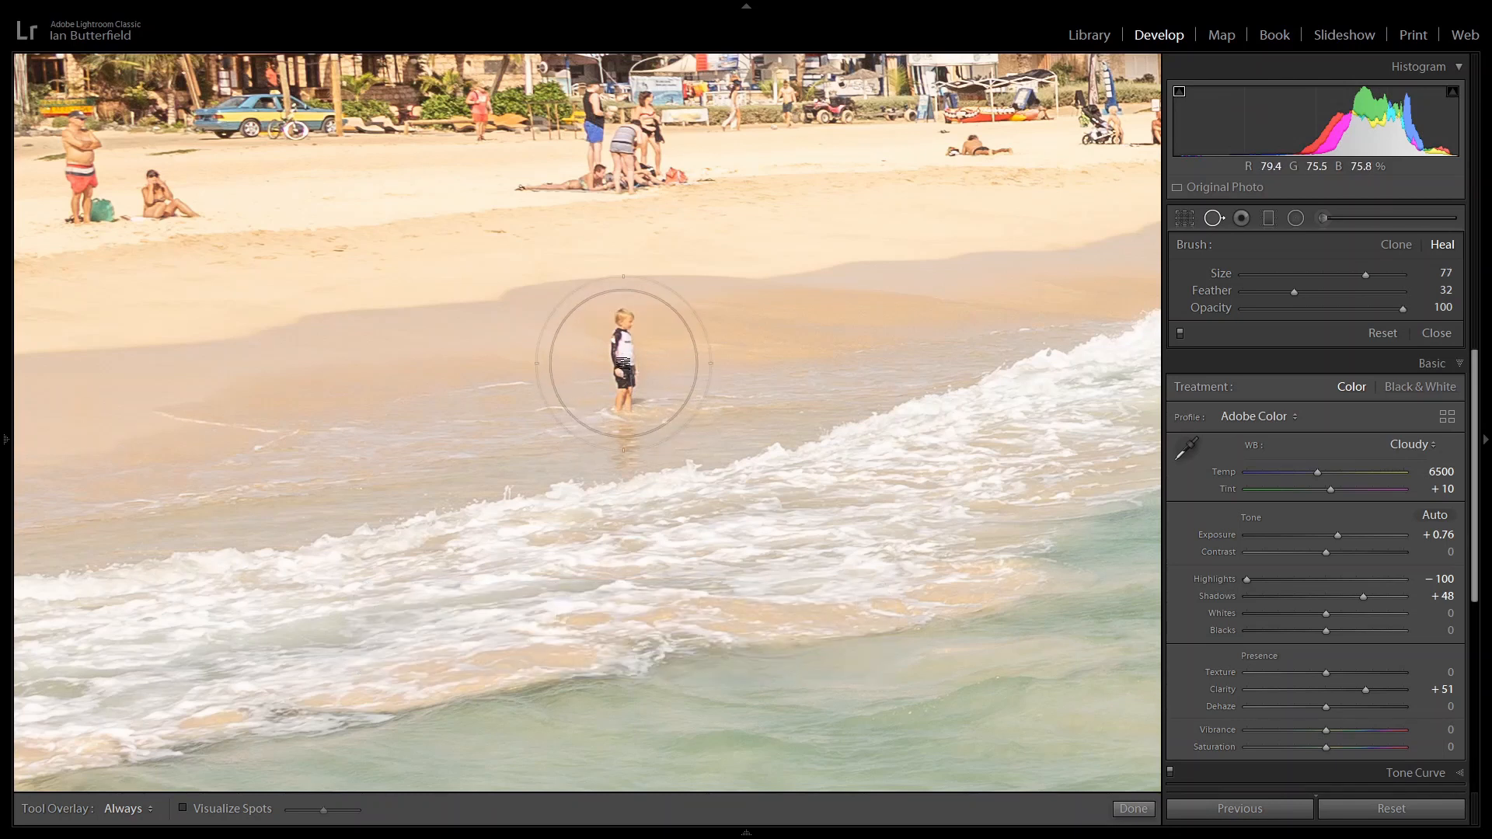
left_click(624, 363)
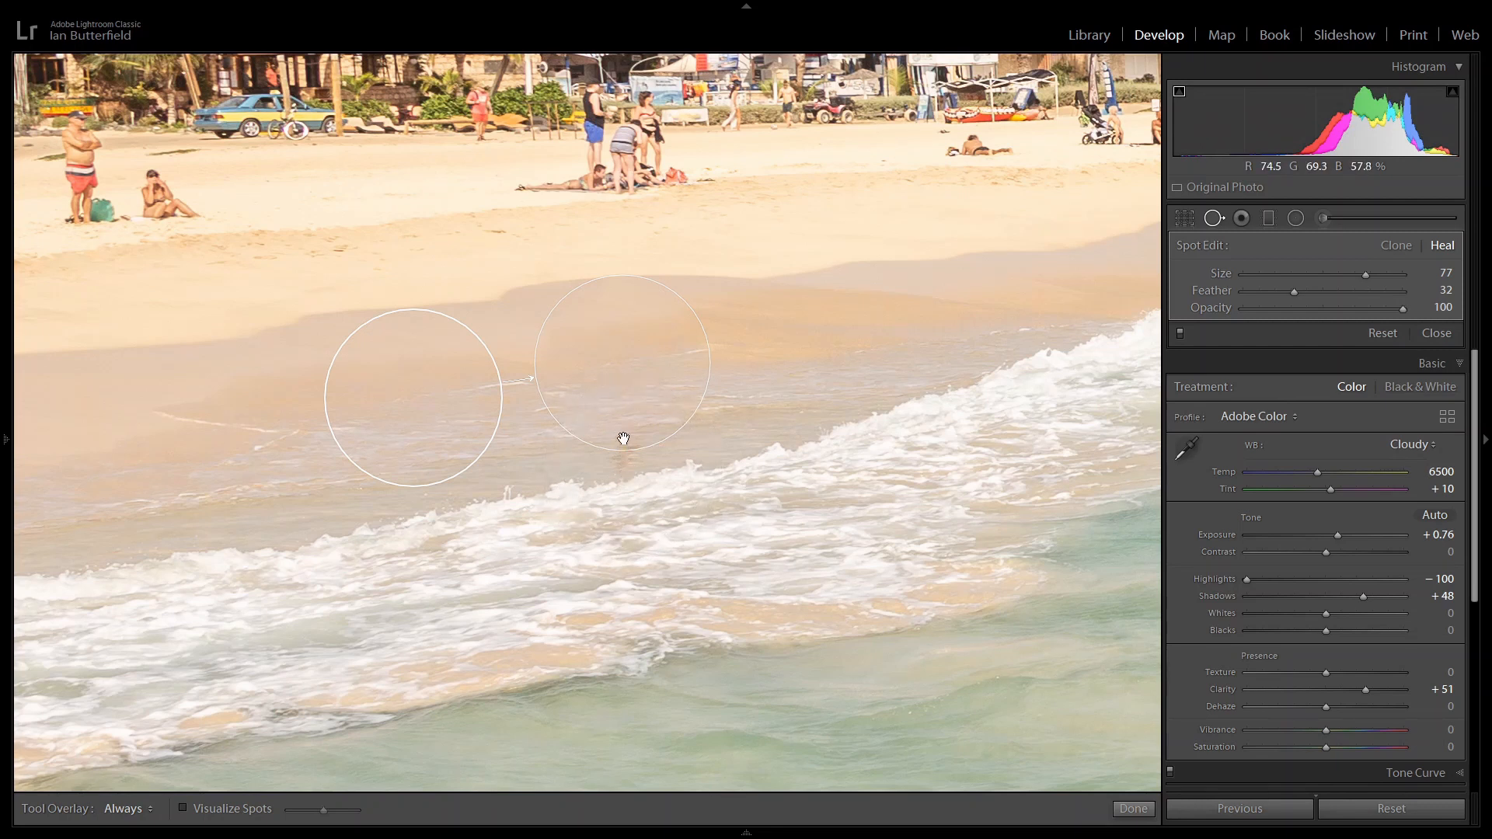
key("ctrl+z")
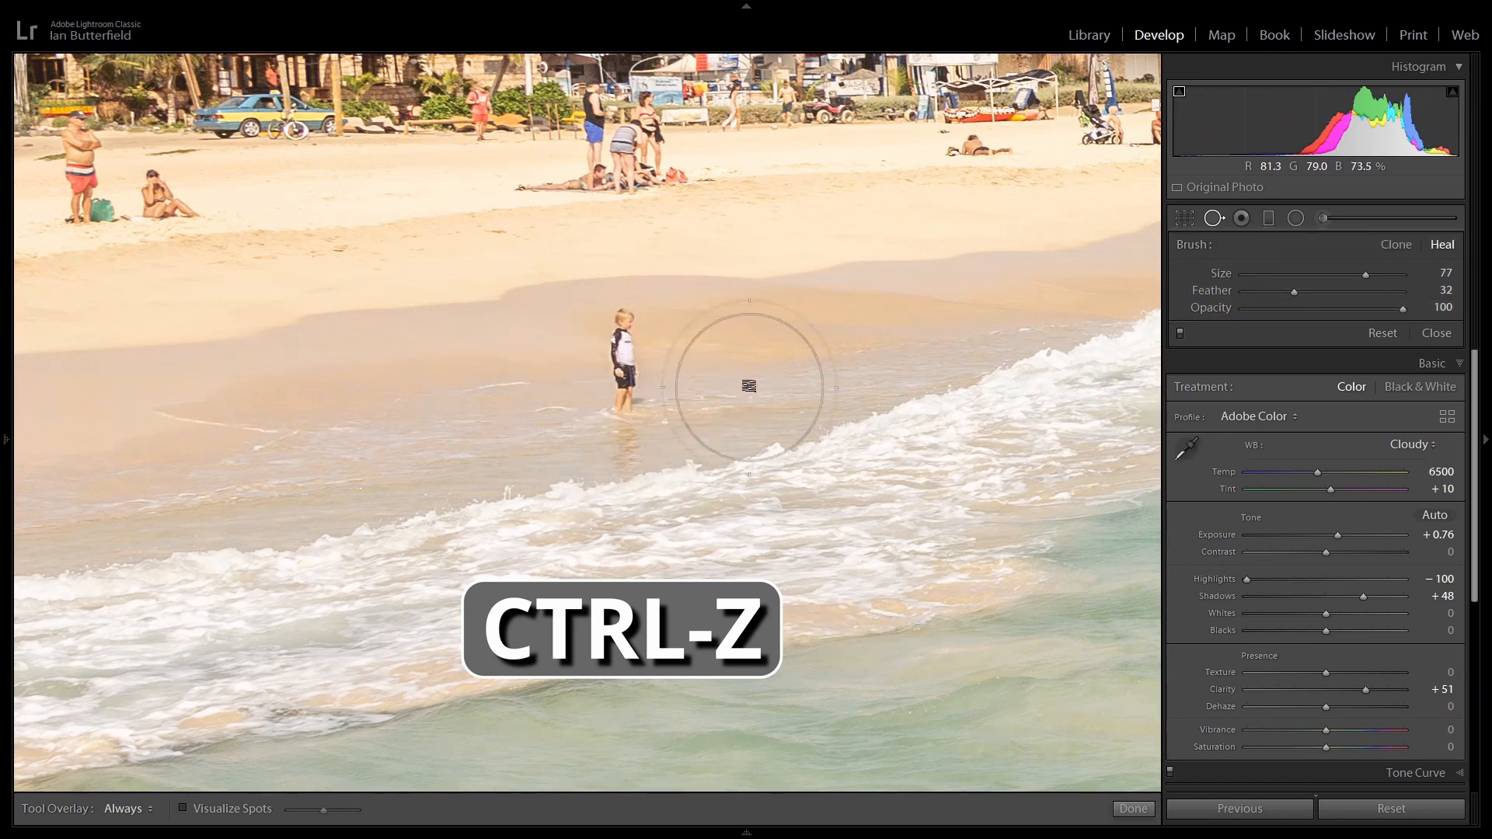
Set the heal brush to size 69 and feather 31, slightly wider than the child.
scroll(702, 346, "down", 2)
scroll(688, 344, "down", 4)
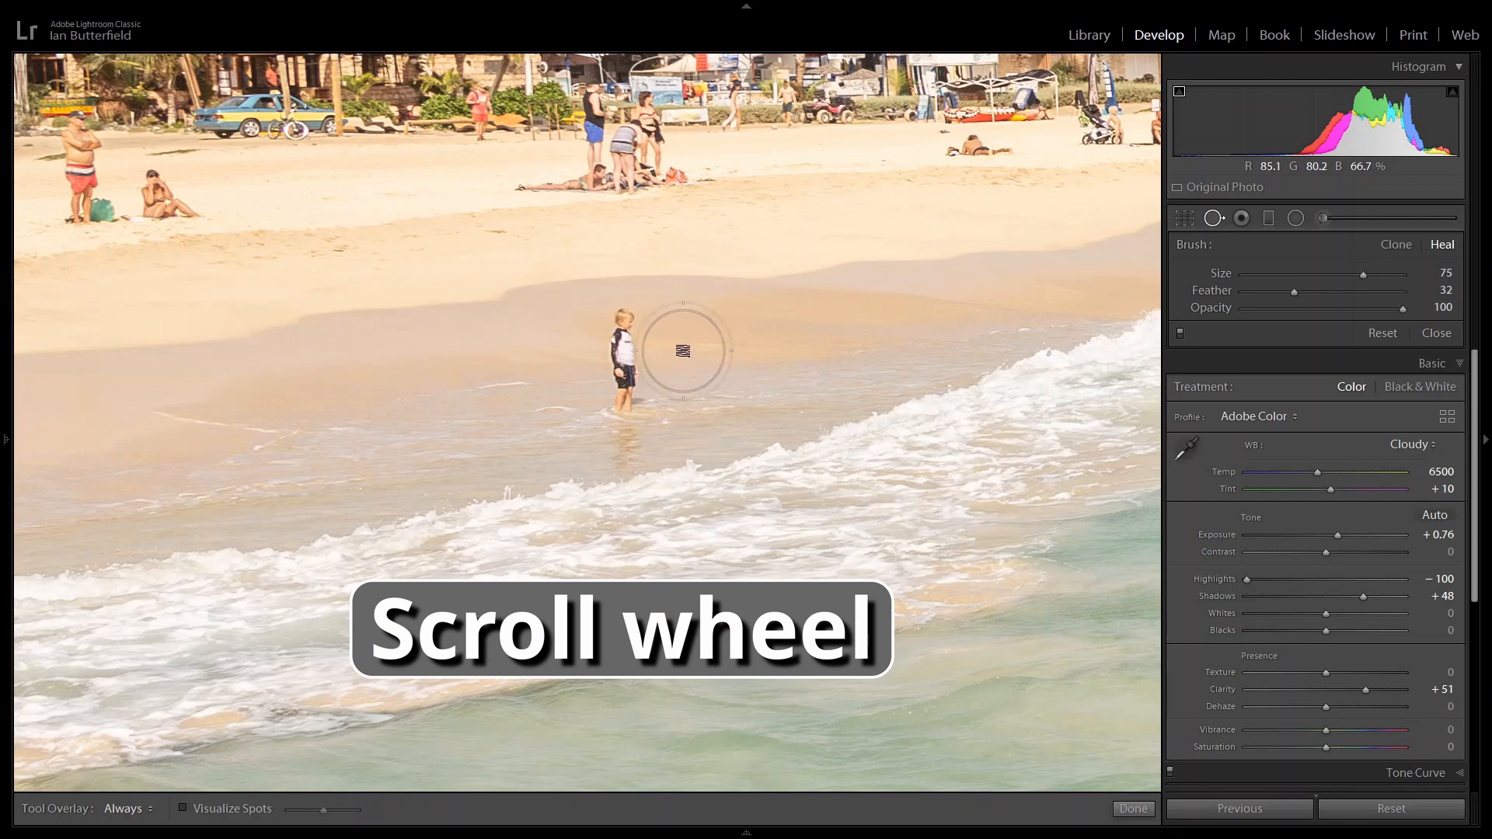
scroll(621, 323, "down", 5)
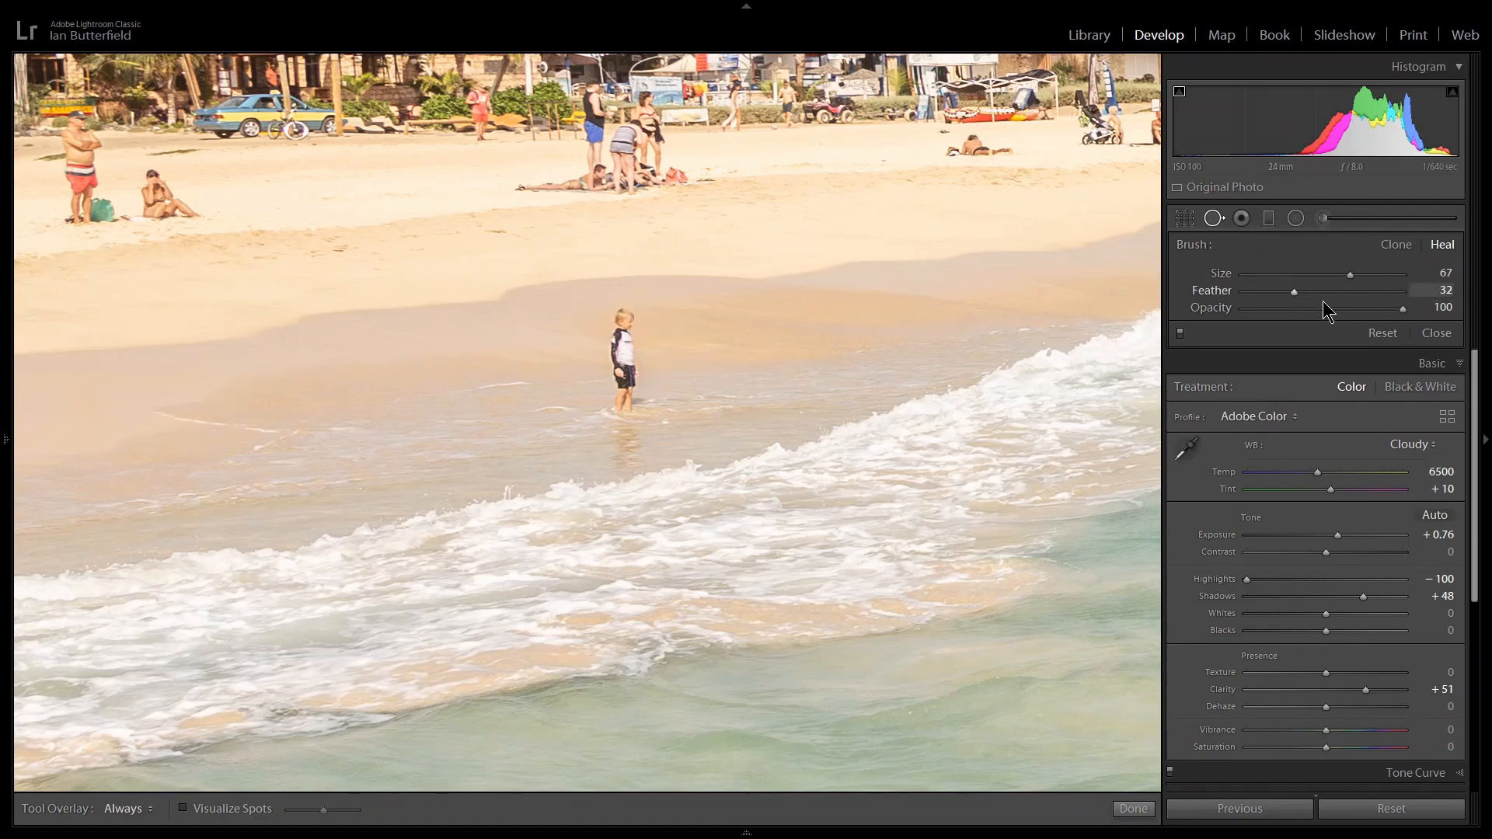
left_click_drag(1295, 294, 1408, 313)
mouse_move(1403, 293)
left_mouse_down()
mouse_move(1275, 289)
mouse_move(1325, 296)
mouse_move(1314, 289)
left_mouse_up()
left_click_drag(1320, 290, 1307, 292)
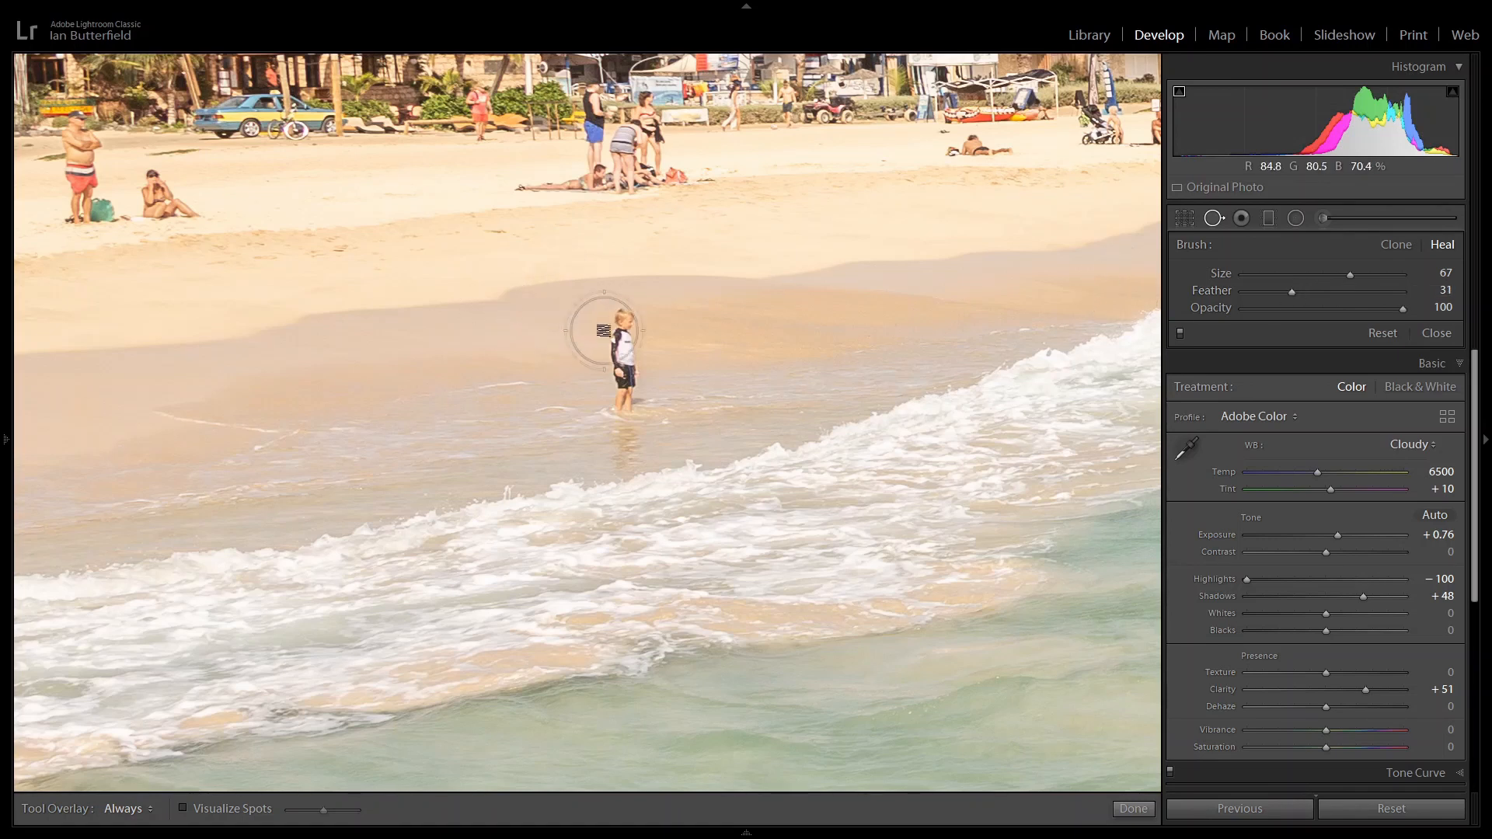
scroll(628, 320, "up", 1)
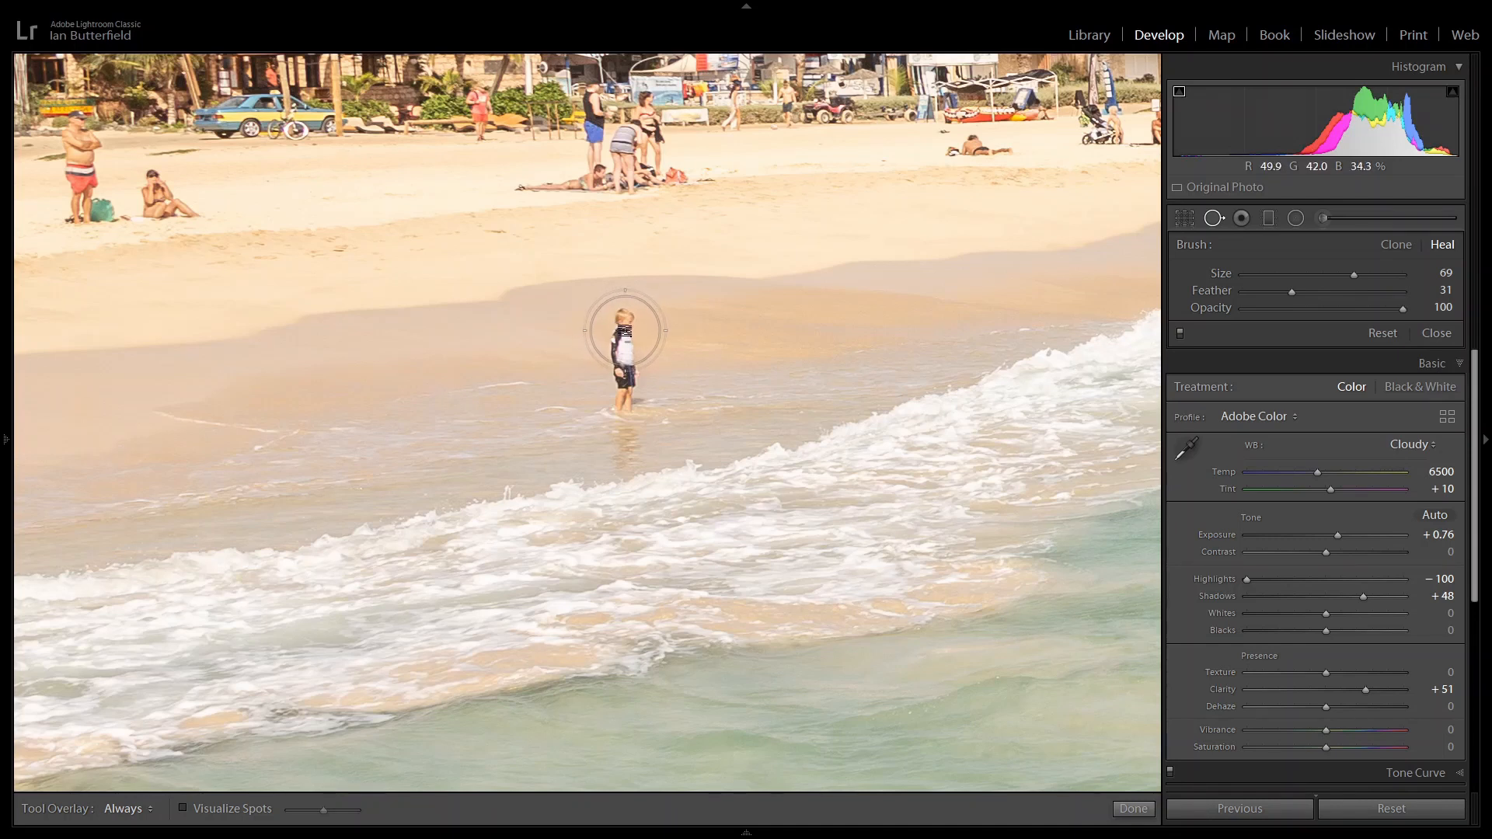
Paint a vertical heal stroke over the child and the reflection below, close Spot Removal and fit the whole photo in view.
left_click_drag(623, 327, 621, 455)
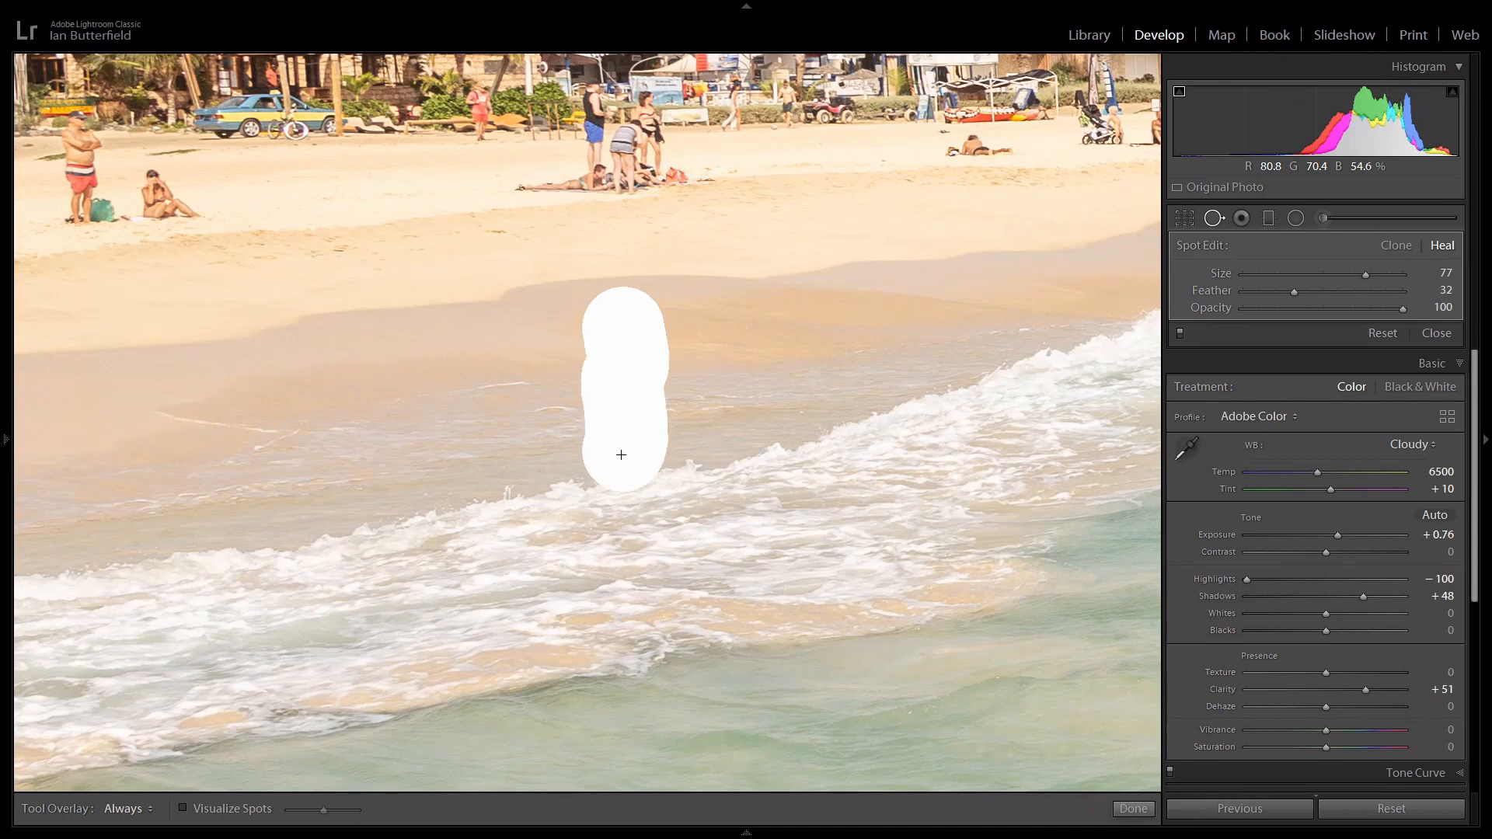
left_click_drag(620, 455, 622, 458)
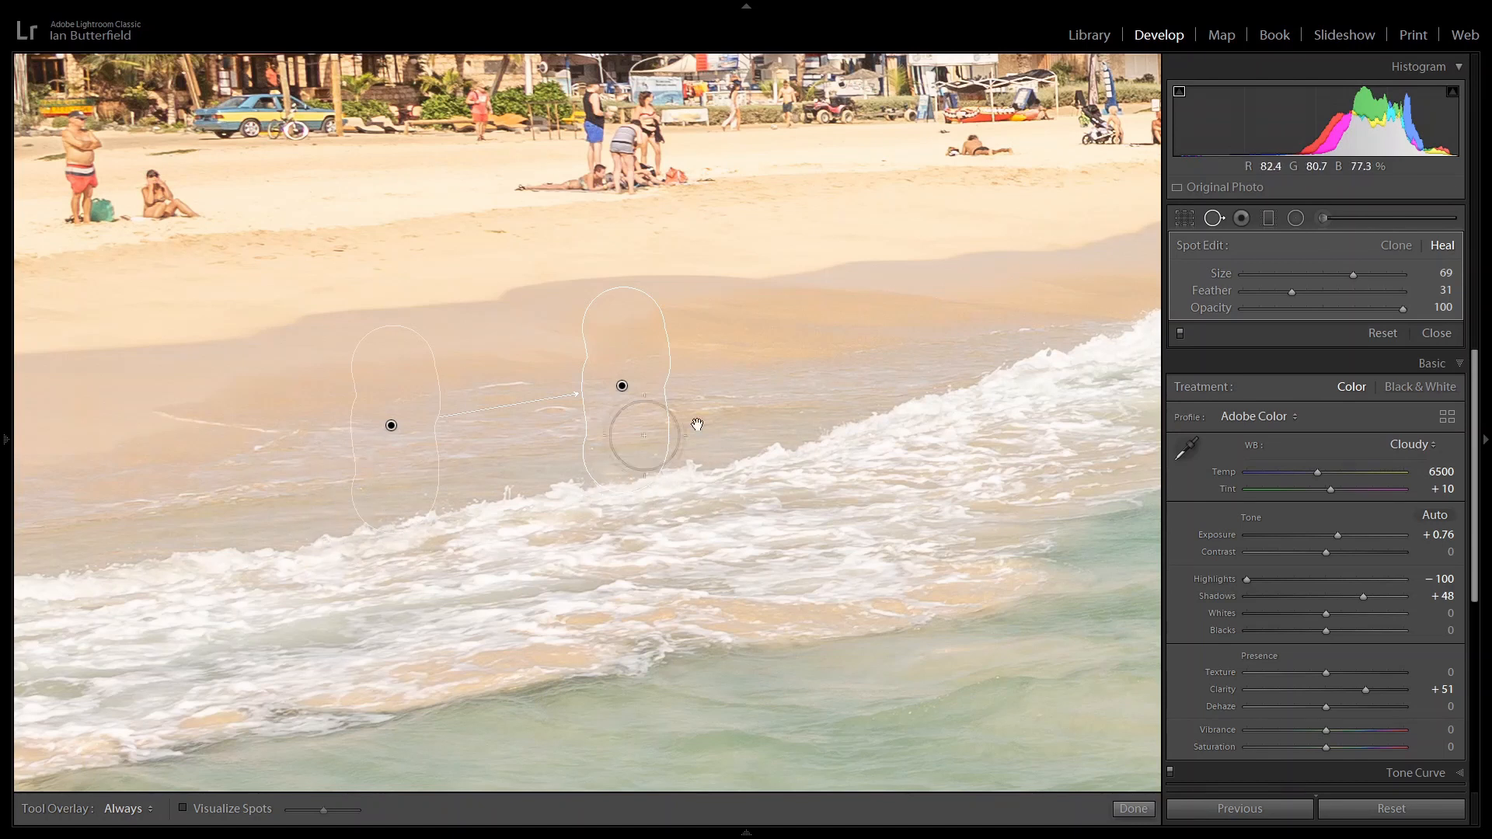
left_click(1215, 220)
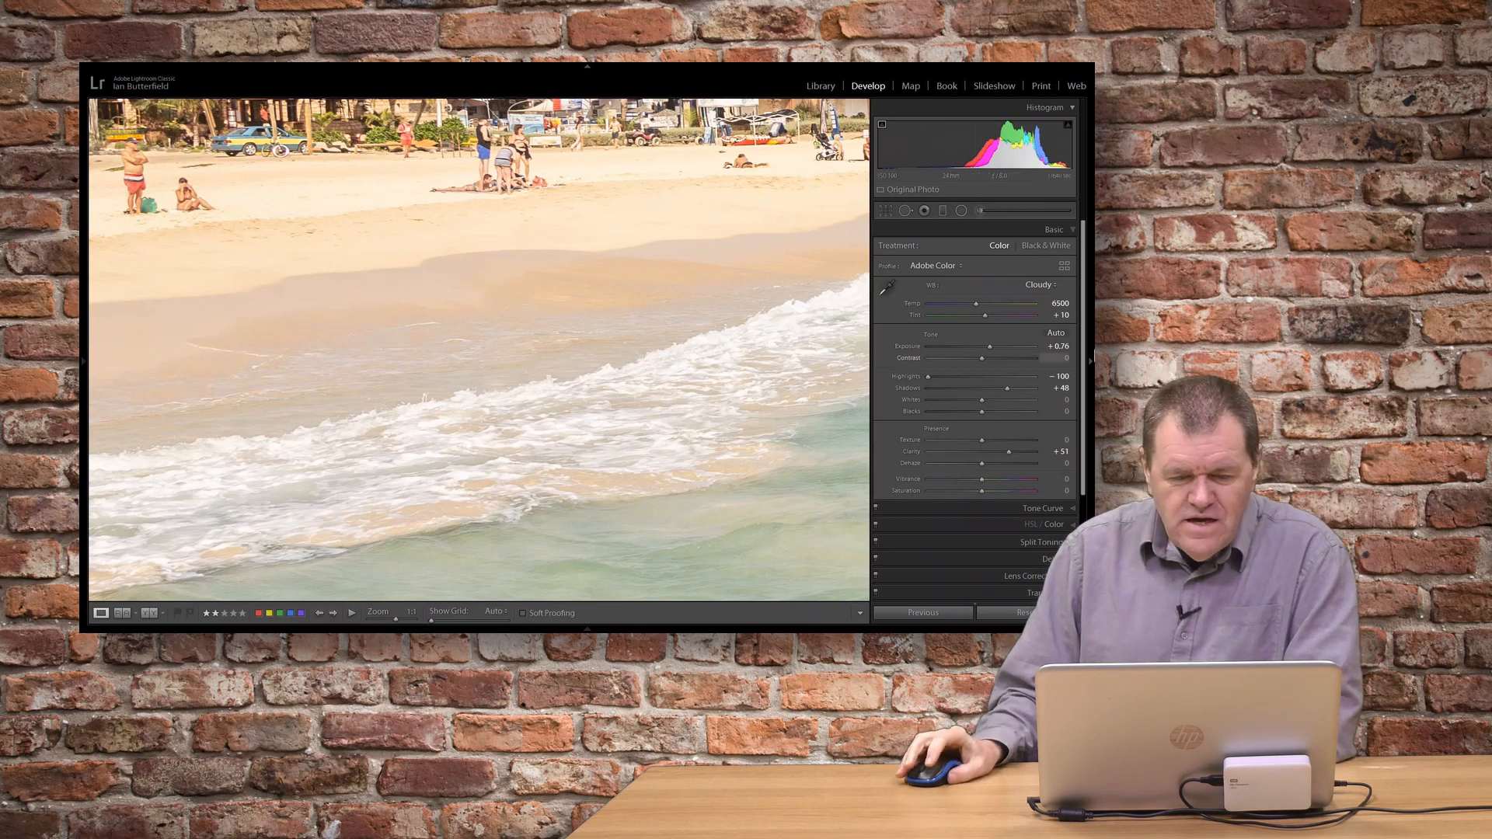
left_click(598, 335)
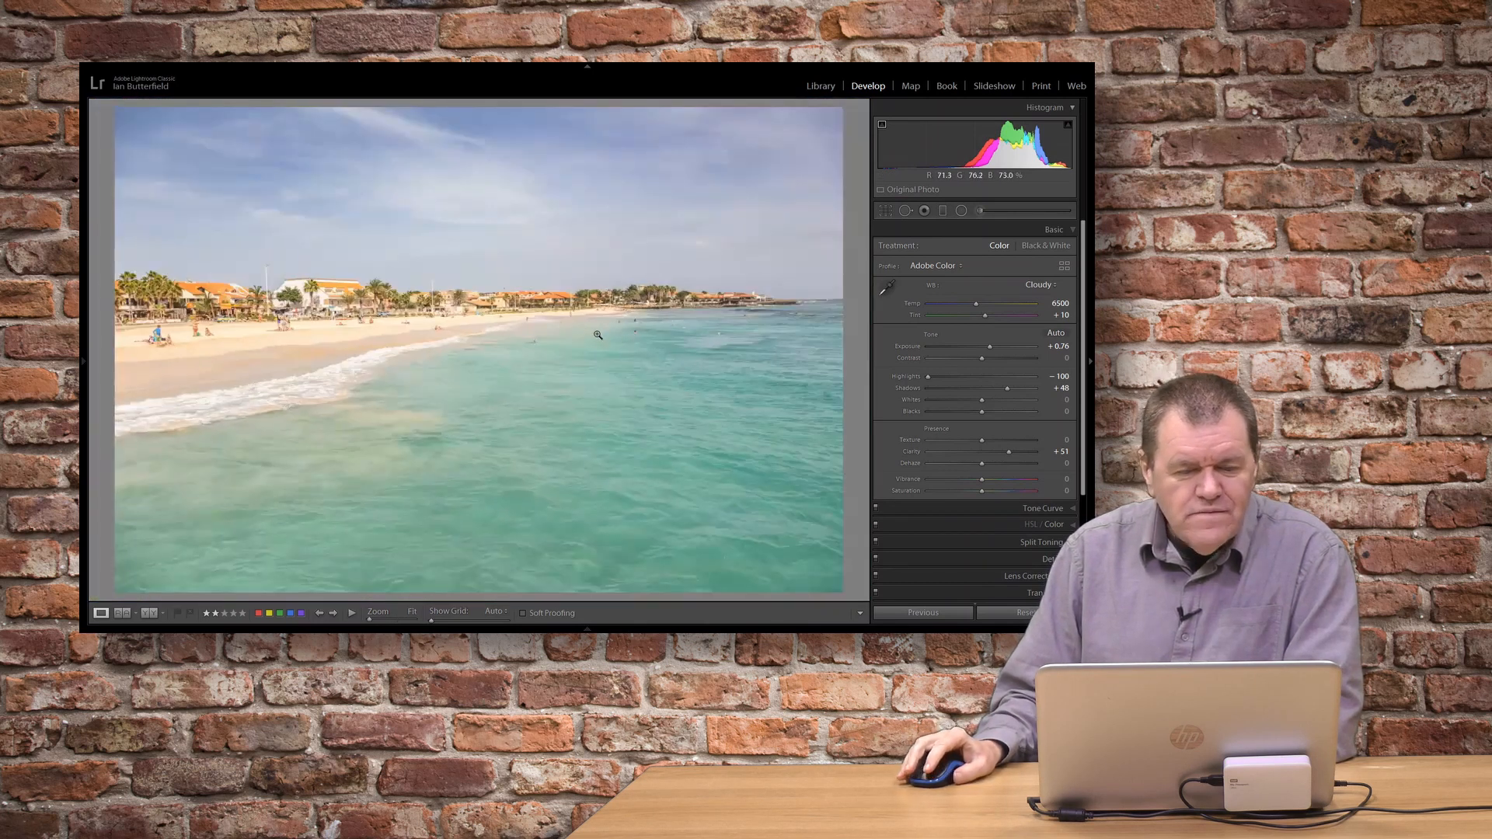